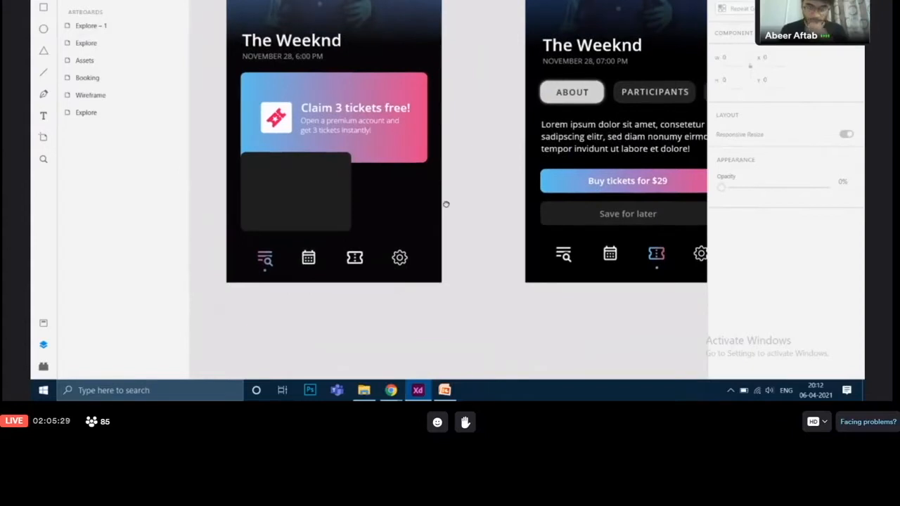
# Step: Compare the dark rectangle on the Explore – 1 artboard with the element layout on the Explore and Booking artboards
pyautogui.click(567, 127)
pyautogui.click(569, 83)
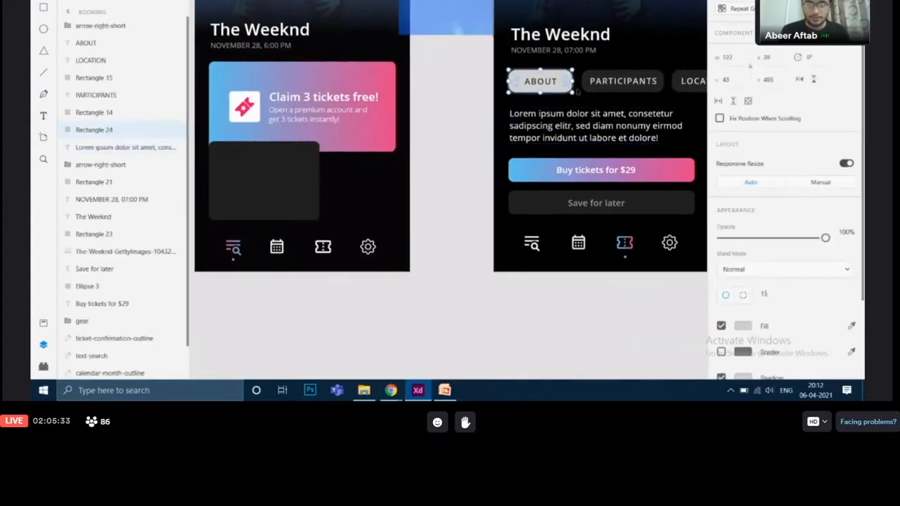
pyautogui.click(478, 206)
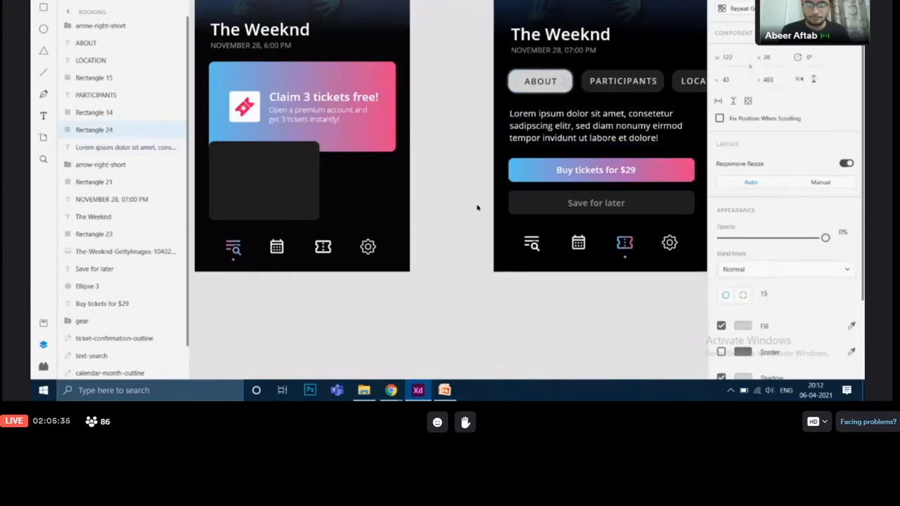
pyautogui.moveTo(440, 177); pyautogui.dragTo(513, 198)
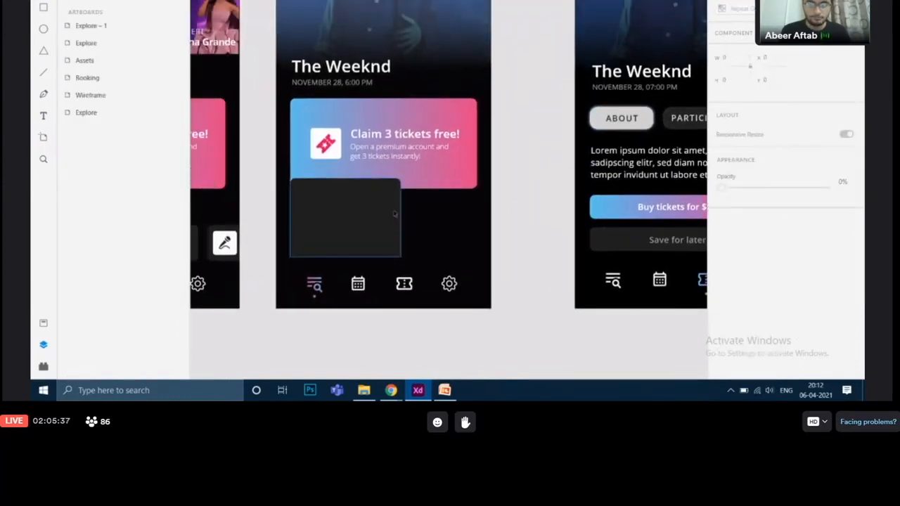
pyautogui.moveTo(370, 220)
pyautogui.mouseDown()
pyautogui.moveTo(391, 228)
pyautogui.moveTo(376, 225)
pyautogui.mouseUp()
pyautogui.moveTo(433, 210); pyautogui.dragTo(559, 215)
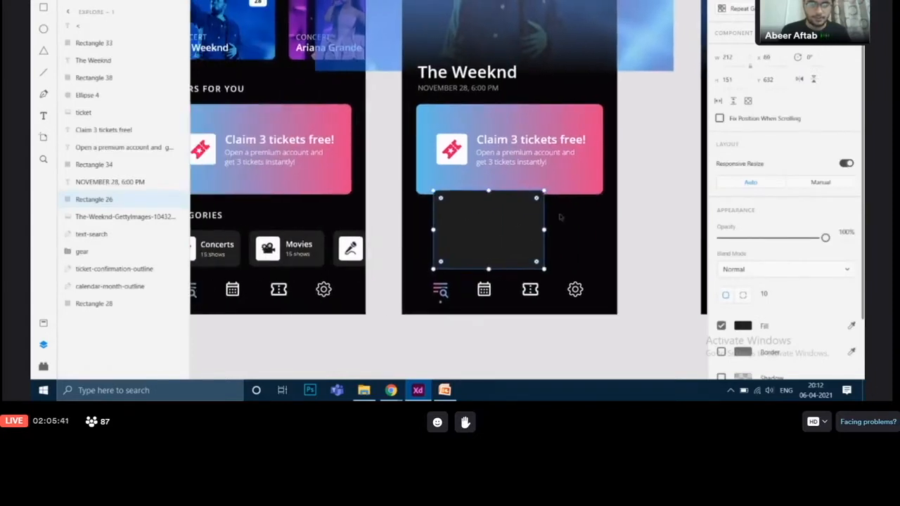
pyautogui.moveTo(334, 203); pyautogui.dragTo(406, 279)
pyautogui.click(309, 102)
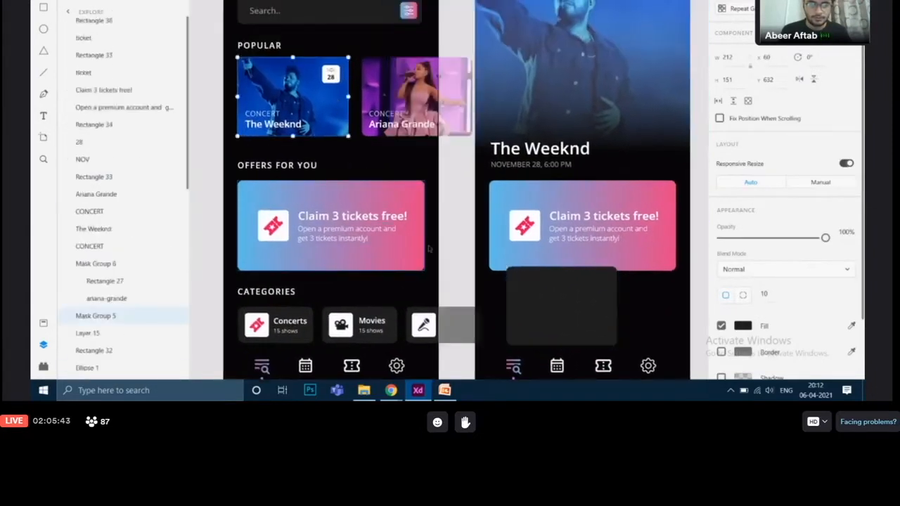
pyautogui.moveTo(375, 204); pyautogui.dragTo(246, 111)
pyautogui.click(447, 211)
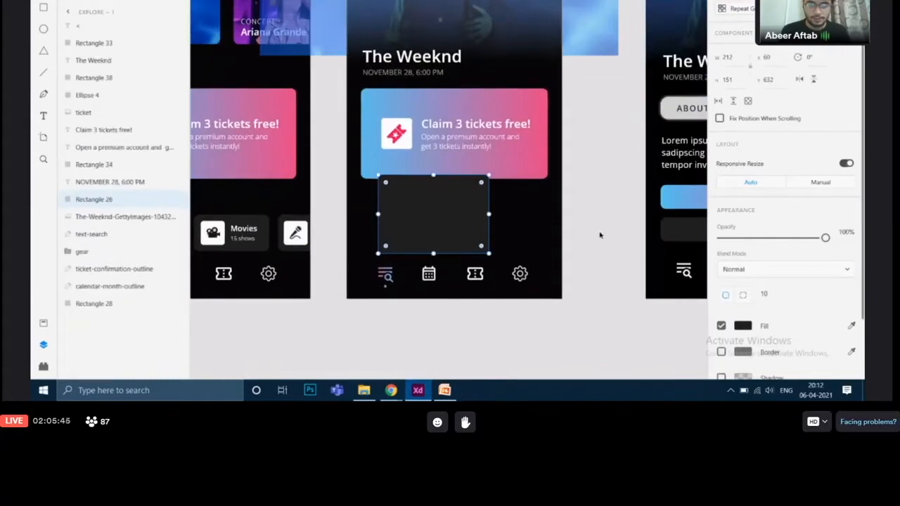
pyautogui.moveTo(575, 232); pyautogui.dragTo(415, 217)
# Step: Resize the dark rectangle on the Explore – 1 artboard to match Booking's Save for later button, 357 wide by 46 high
pyautogui.click(492, 215)
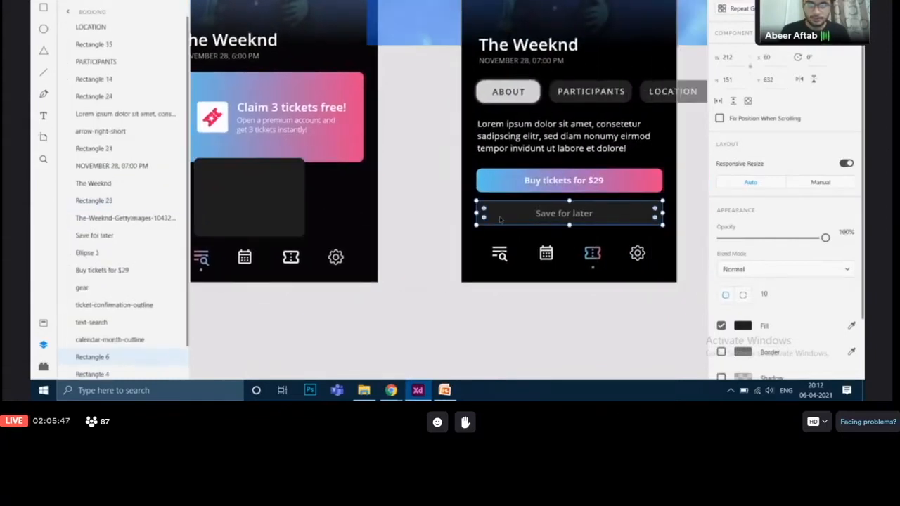
pyautogui.moveTo(731, 58); pyautogui.dragTo(722, 87)
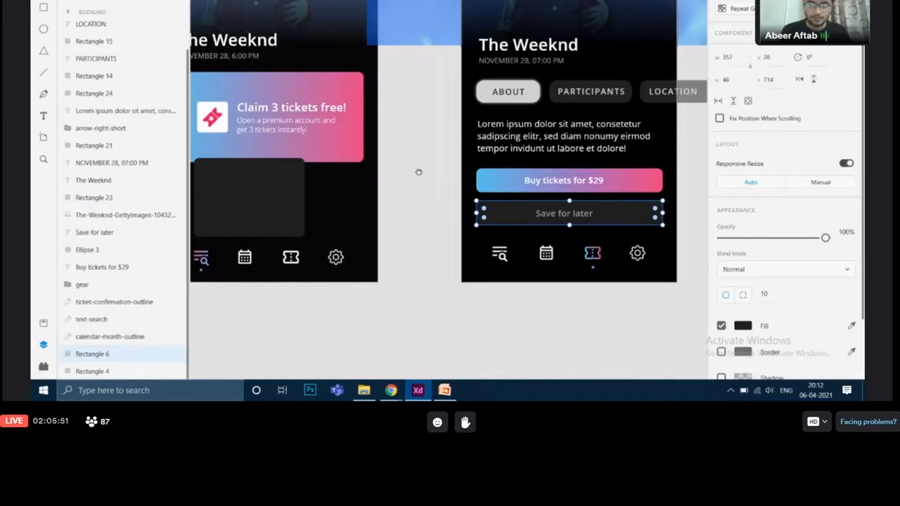
pyautogui.moveTo(390, 167); pyautogui.dragTo(488, 172)
pyautogui.click(352, 196)
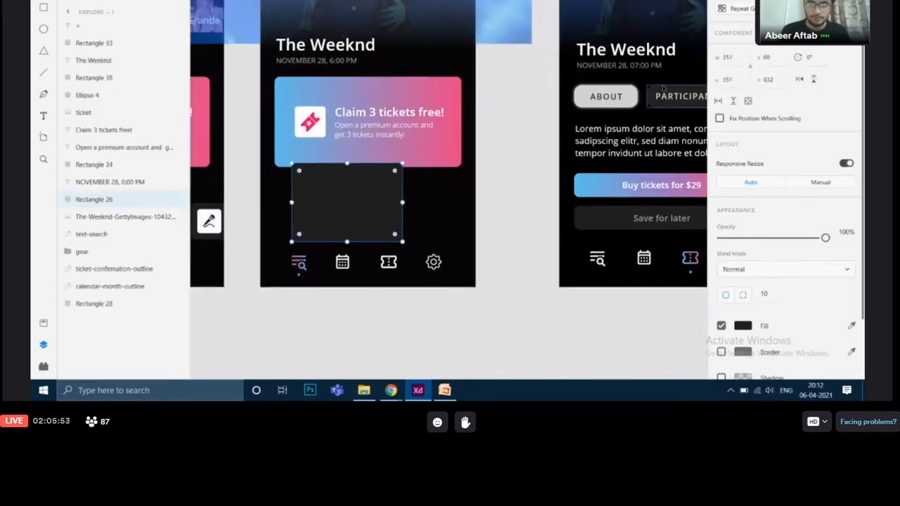
pyautogui.moveTo(732, 59); pyautogui.dragTo(703, 61)
pyautogui.press('BackSpace')
pyautogui.write('357')
pyautogui.press('Tab')
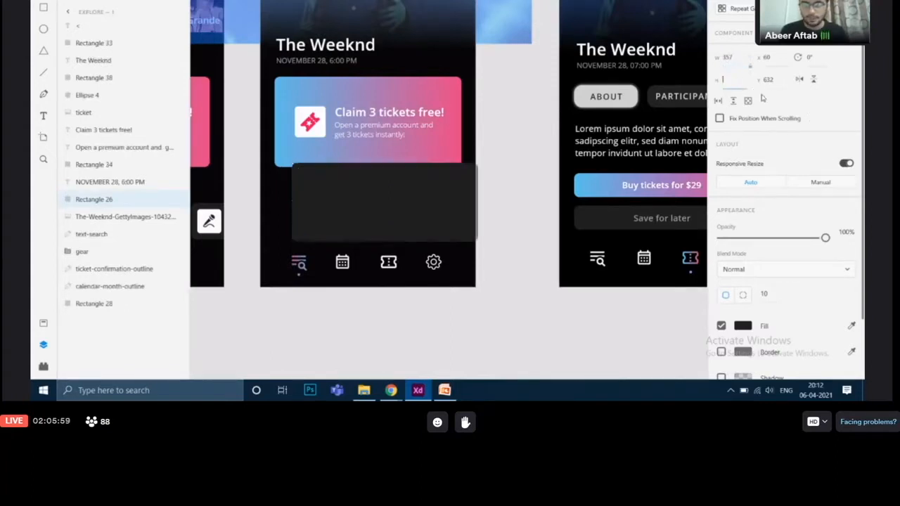
pyautogui.write('4')
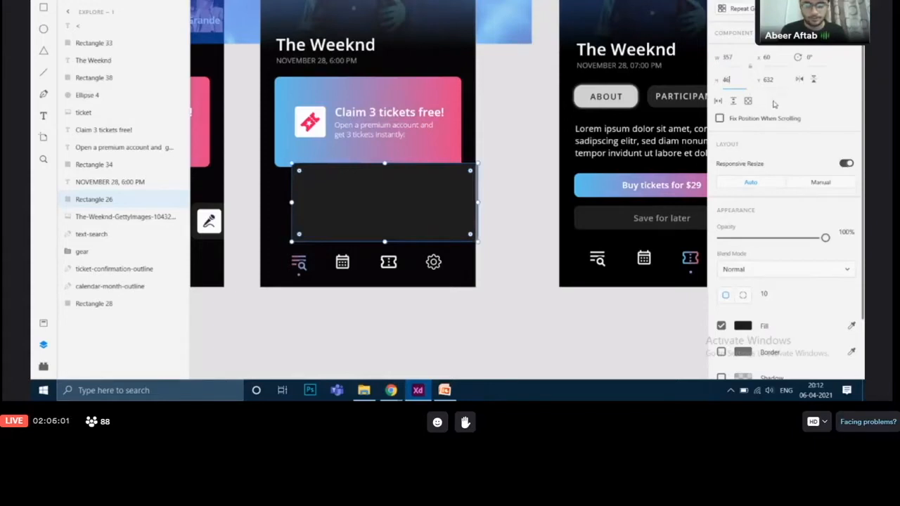
pyautogui.write('6')
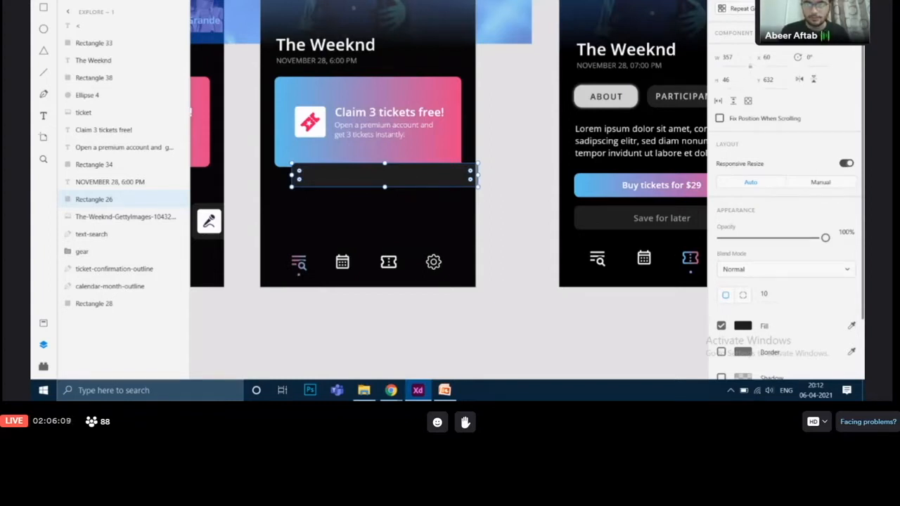
# Step: Move the dark bar to X 28, Y 731, just above the navigation icons and aligned with the offer card
pyautogui.moveTo(445, 171); pyautogui.dragTo(427, 200)
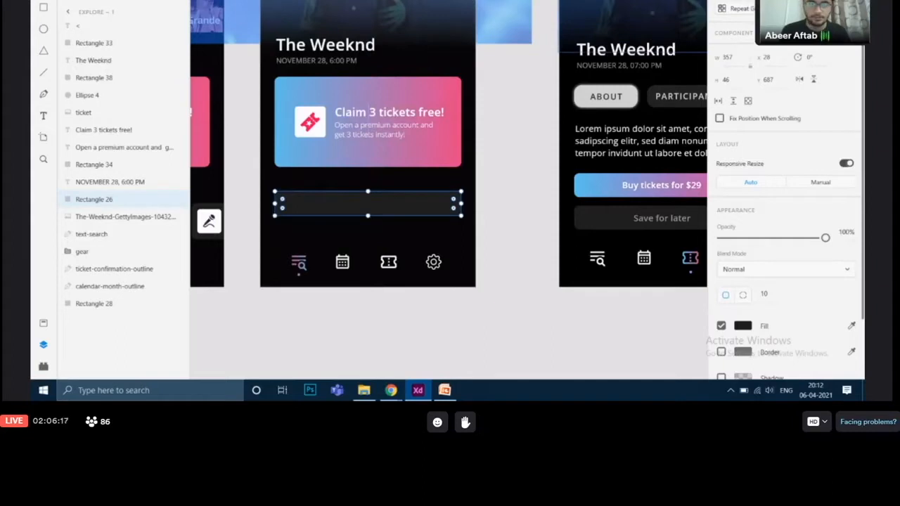
pyautogui.moveTo(398, 201); pyautogui.dragTo(449, 198)
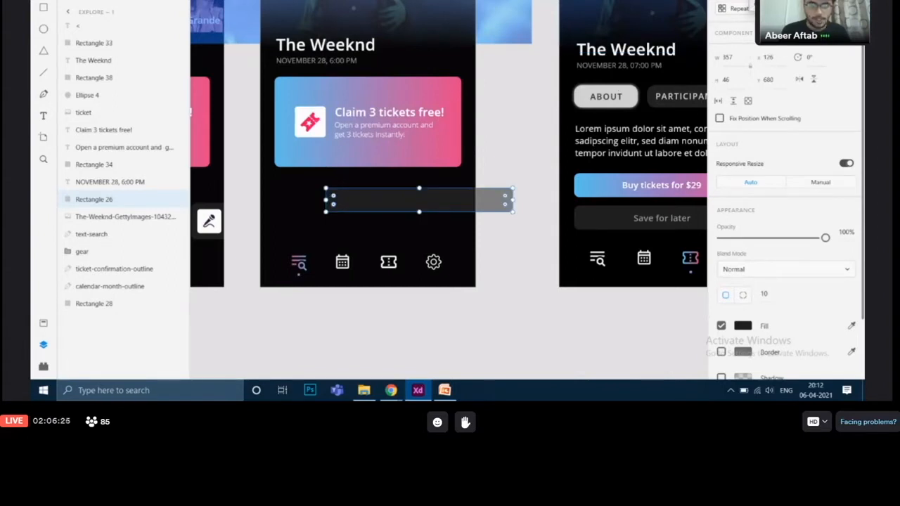
pyautogui.hotkey('ctrl', 'z')
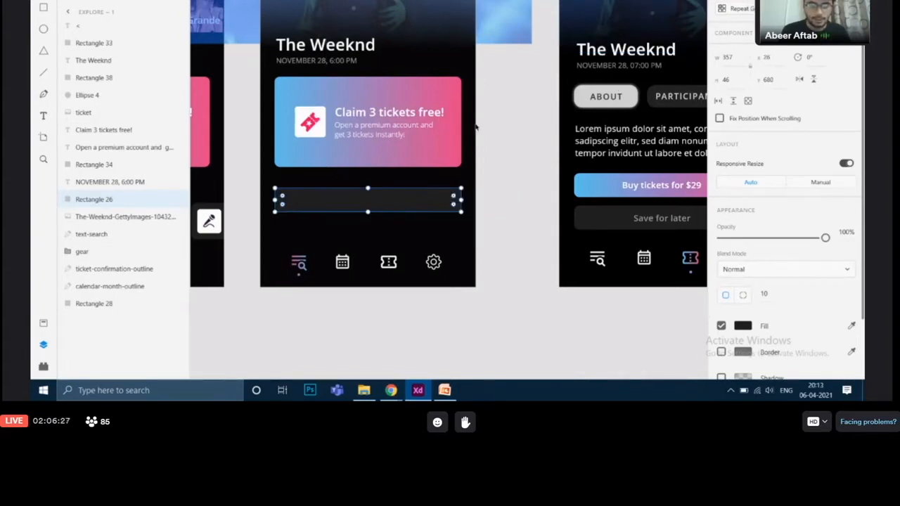
pyautogui.moveTo(403, 208); pyautogui.dragTo(401, 233)
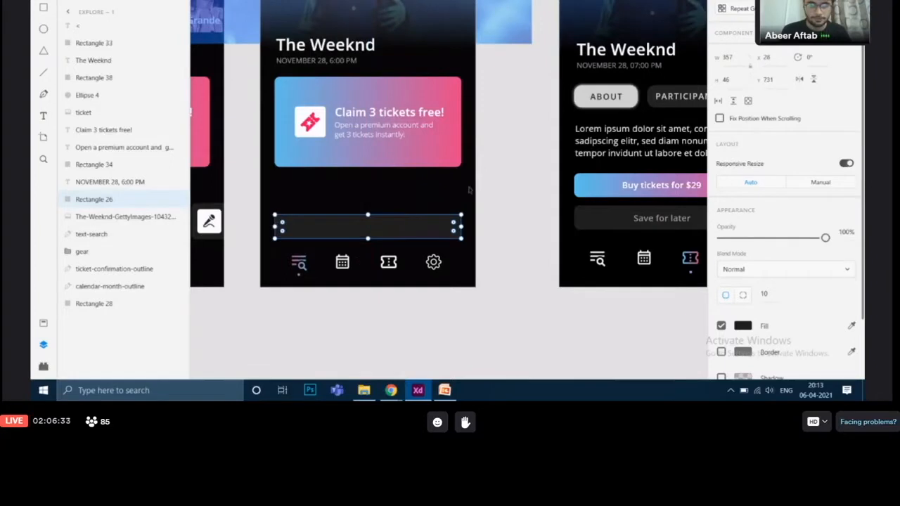
pyautogui.click(498, 181)
# Step: Resize the gradient rectangle behind the Claim 3 tickets free! offer to 357 wide by 46 high
pyautogui.click(454, 164)
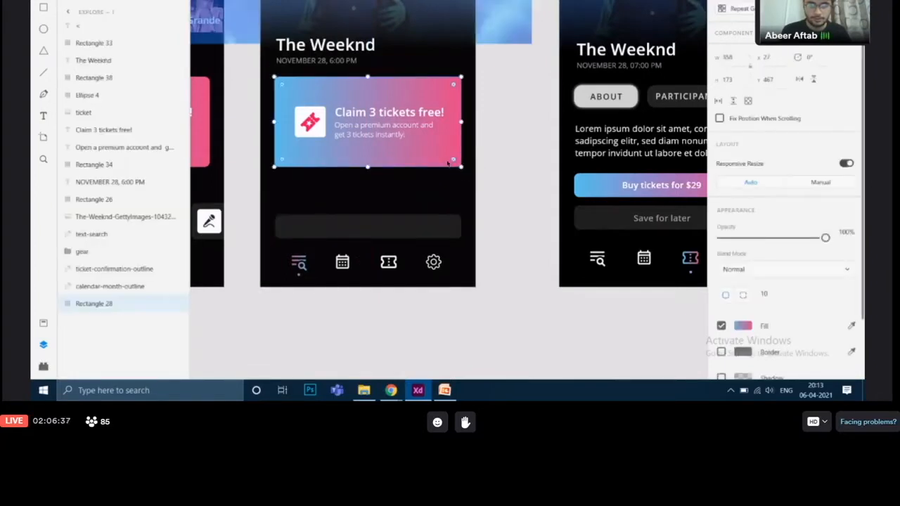
pyautogui.click(741, 61)
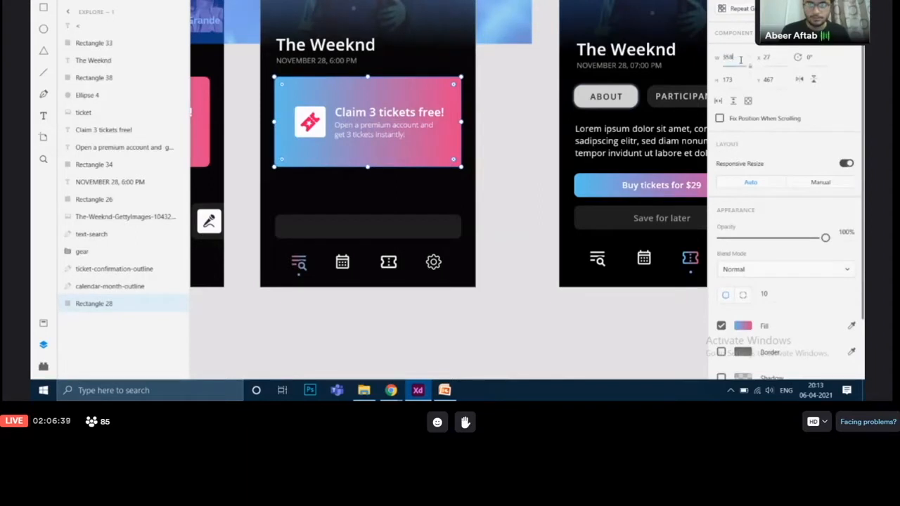
pyautogui.press('BackSpace')
pyautogui.write('3')
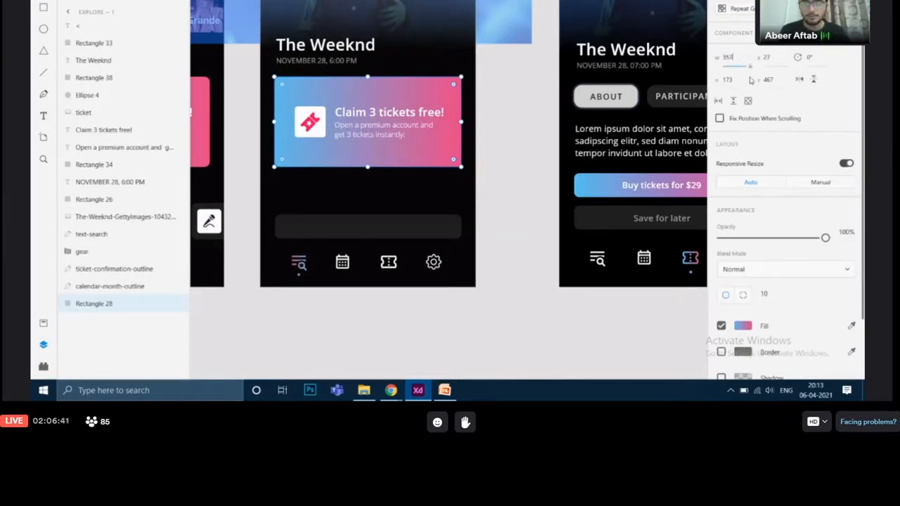
pyautogui.click(732, 82)
pyautogui.press('BackSpace')
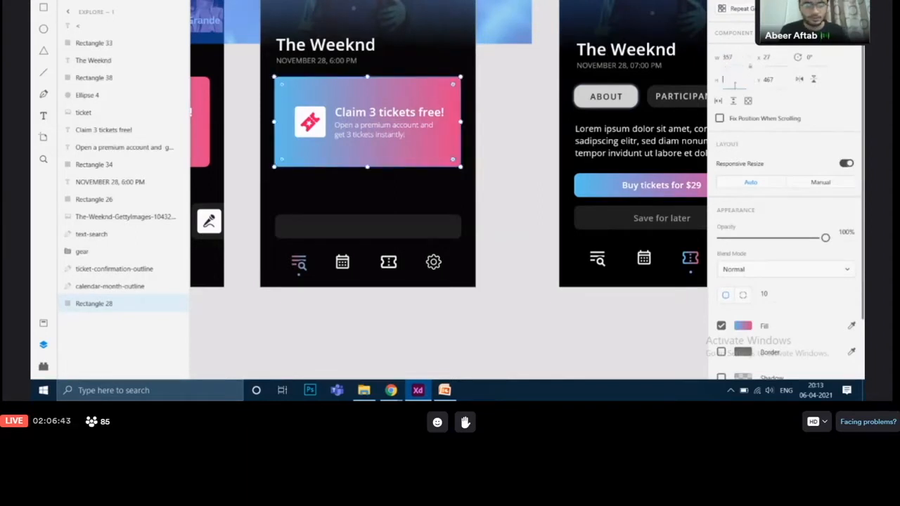
pyautogui.press('Return')
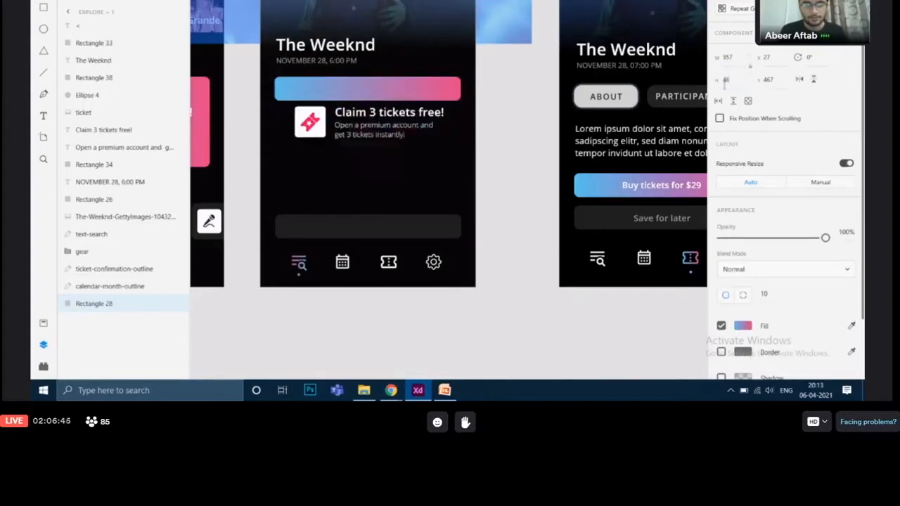
# Step: Move the gradient bar down to X 28, Y 668, directly above the dark bar
pyautogui.moveTo(410, 89); pyautogui.dragTo(414, 188)
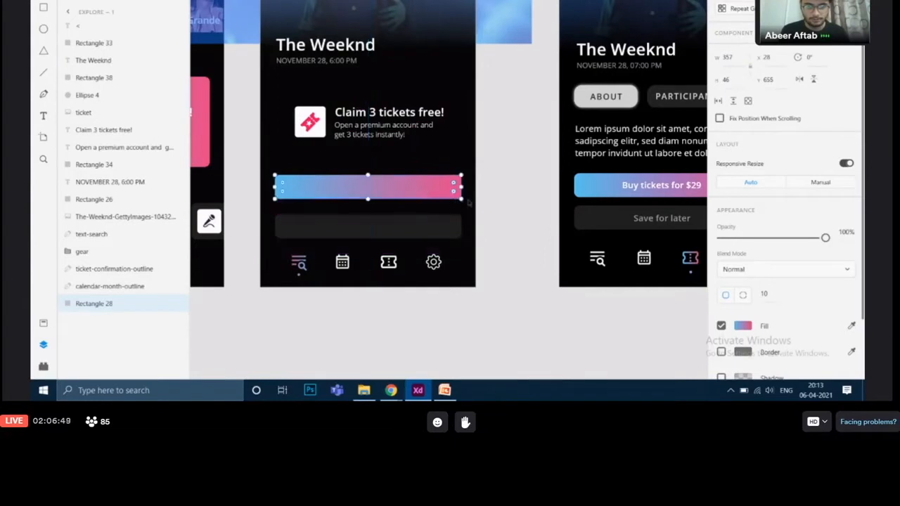
pyautogui.press('Down')
pyautogui.press('Down')
pyautogui.press('Down')
pyautogui.press('Down')
pyautogui.press('Down')
pyautogui.press('Down')
pyautogui.press('Down')
pyautogui.press('Down')
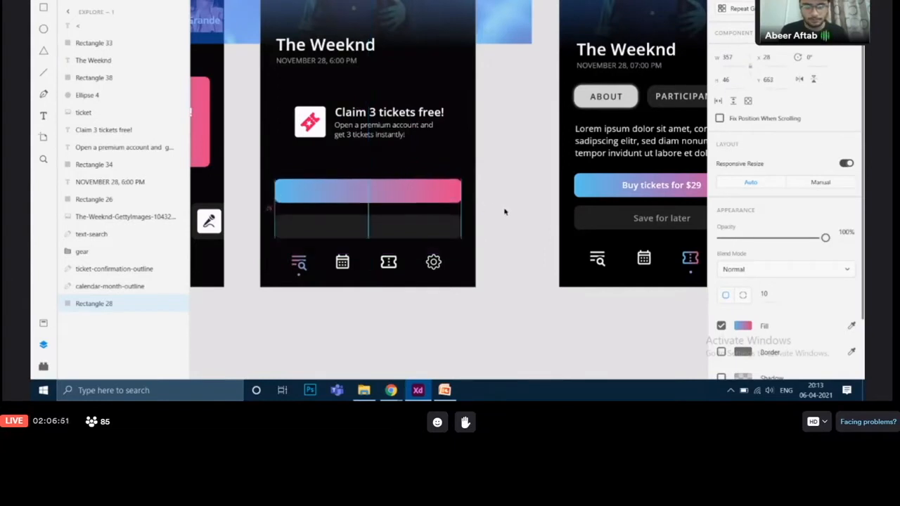
pyautogui.press('Down')
pyautogui.press('Down')
pyautogui.press('Down')
pyautogui.click(499, 210)
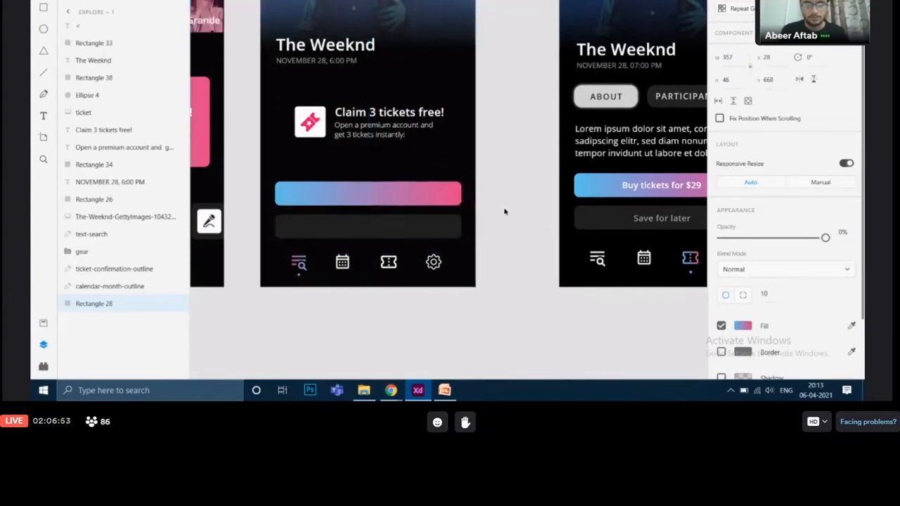
# Step: Examine the Buy tickets for $29 and Save for later labels on Booking, and the offer card on Explore
pyautogui.moveTo(492, 204); pyautogui.dragTo(430, 155)
pyautogui.click(599, 139)
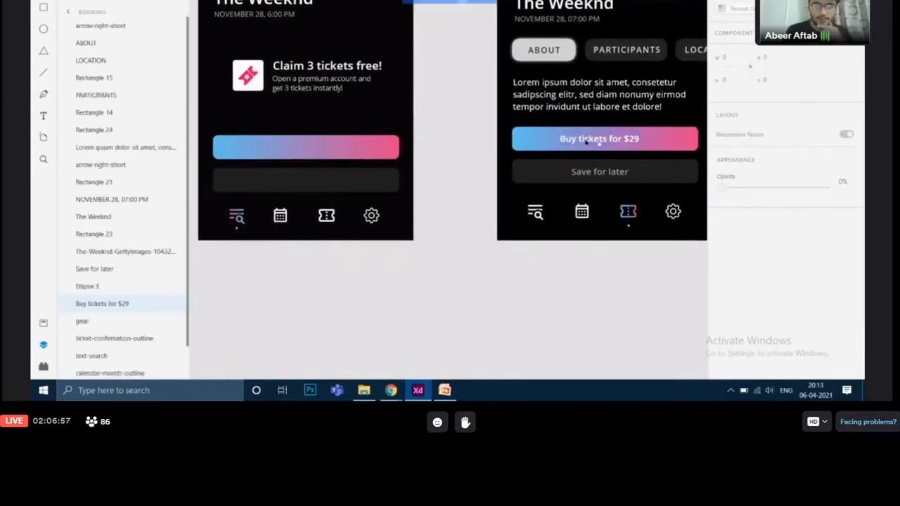
pyautogui.click(600, 176)
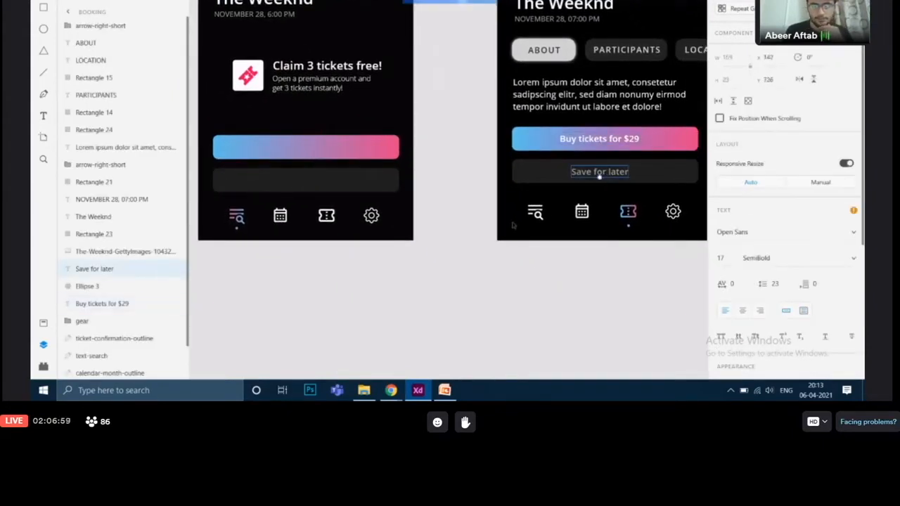
pyautogui.click(459, 210)
pyautogui.moveTo(460, 211); pyautogui.dragTo(644, 232)
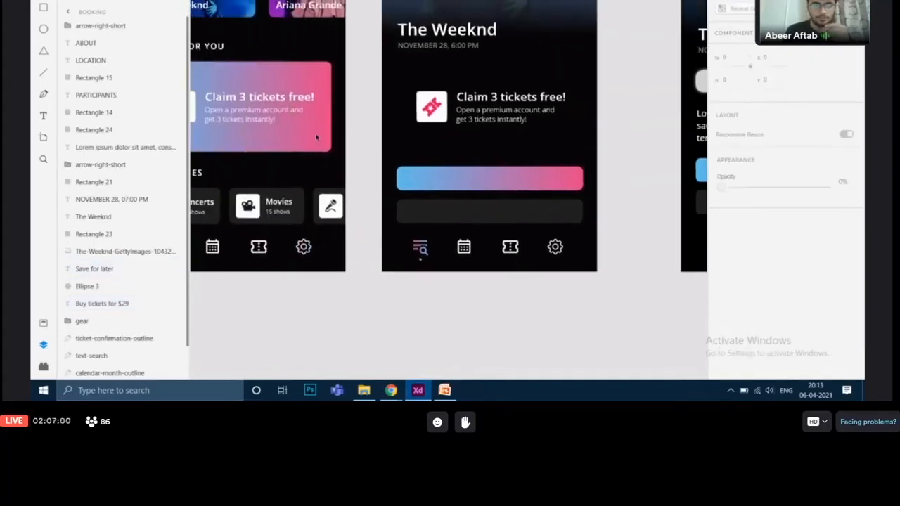
pyautogui.click(257, 104)
pyautogui.click(625, 151)
pyautogui.moveTo(620, 150); pyautogui.dragTo(492, 175)
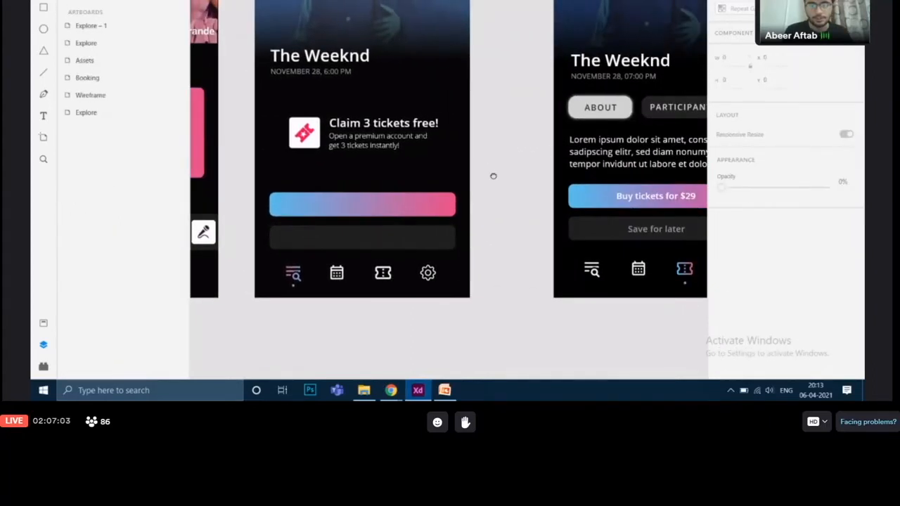
# Step: Place a copy of the Claim 3 tickets free! heading on the gradient bar and change its text to "Buy tickets for $29"
pyautogui.click(414, 127)
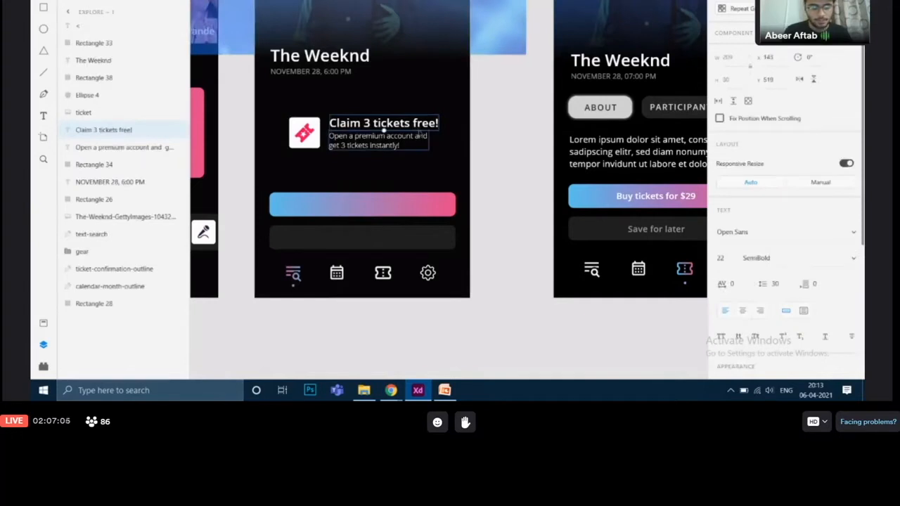
pyautogui.hotkey('ctrl', 'v')
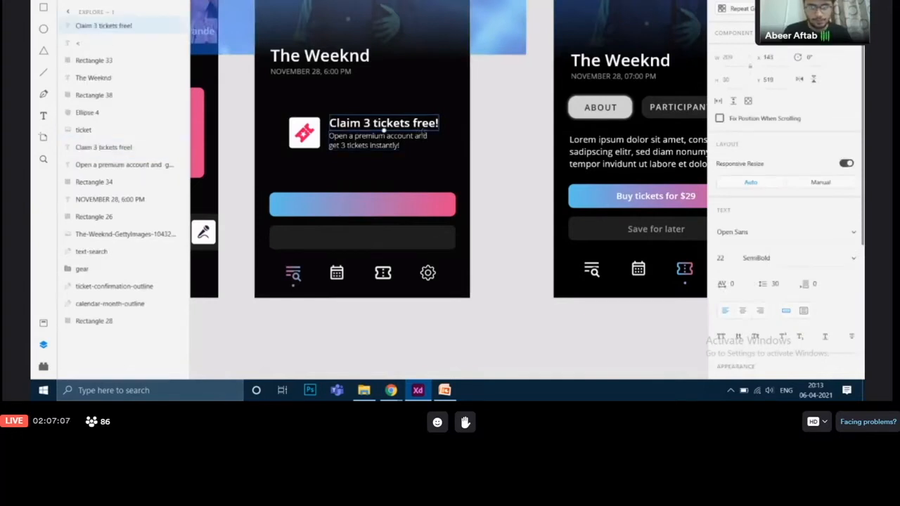
pyautogui.moveTo(426, 134); pyautogui.dragTo(402, 214)
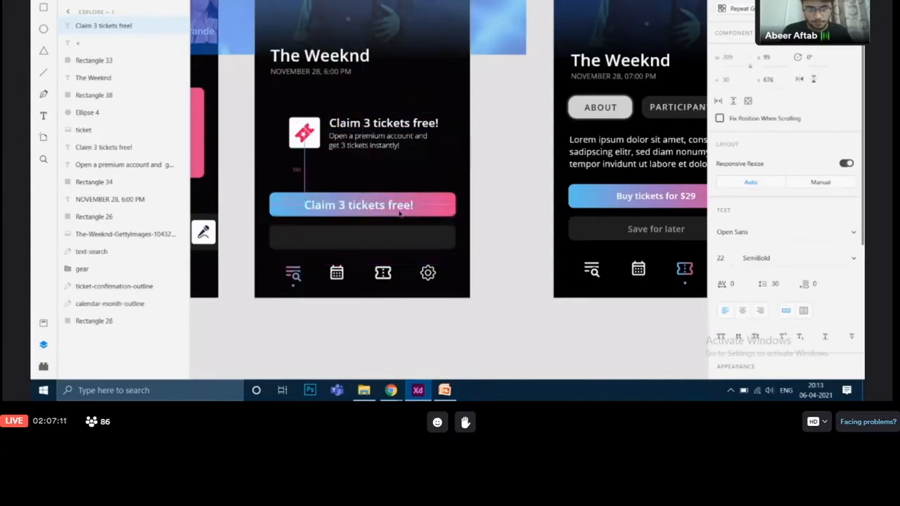
pyautogui.press('Delete')
pyautogui.write('Buy tickets for')
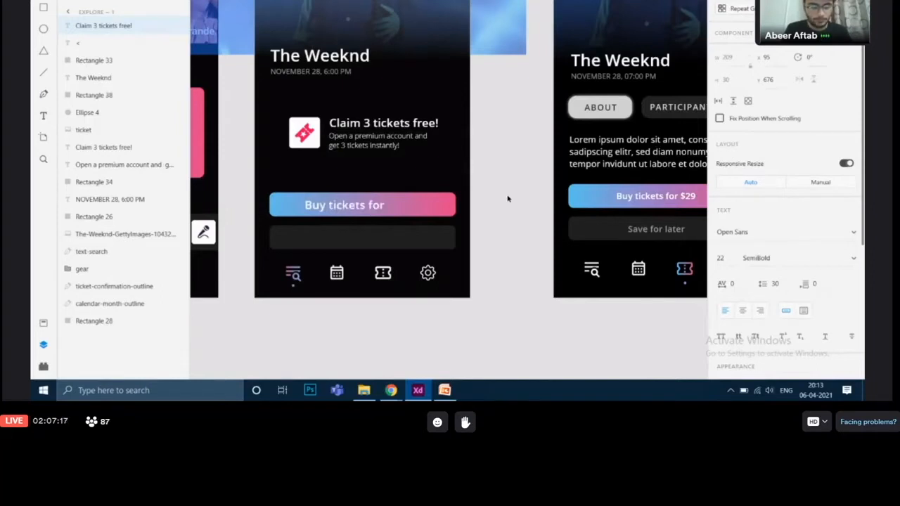
pyautogui.write(' $29')
pyautogui.press('Escape')
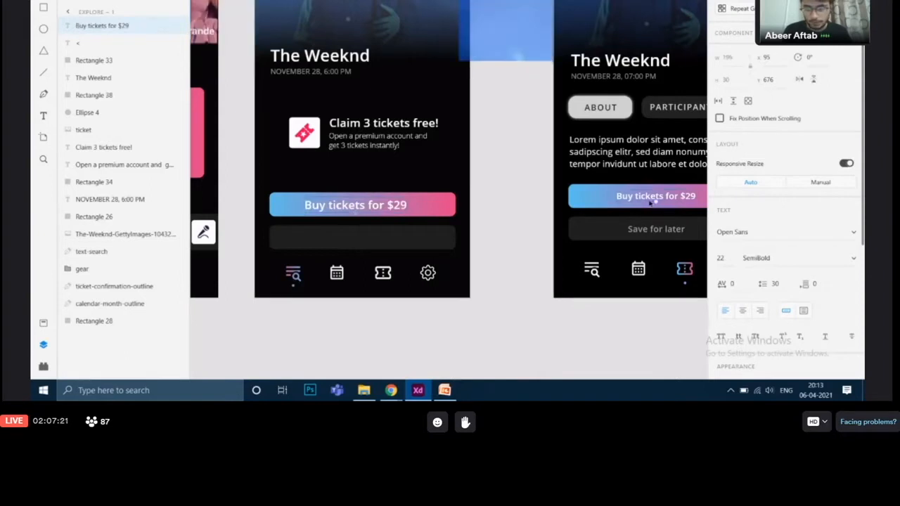
# Step: Set the Buy tickets for $29 label on Explore – 1 to font size 17 and centre it on the gradient bar
pyautogui.click(650, 201)
pyautogui.click(724, 258)
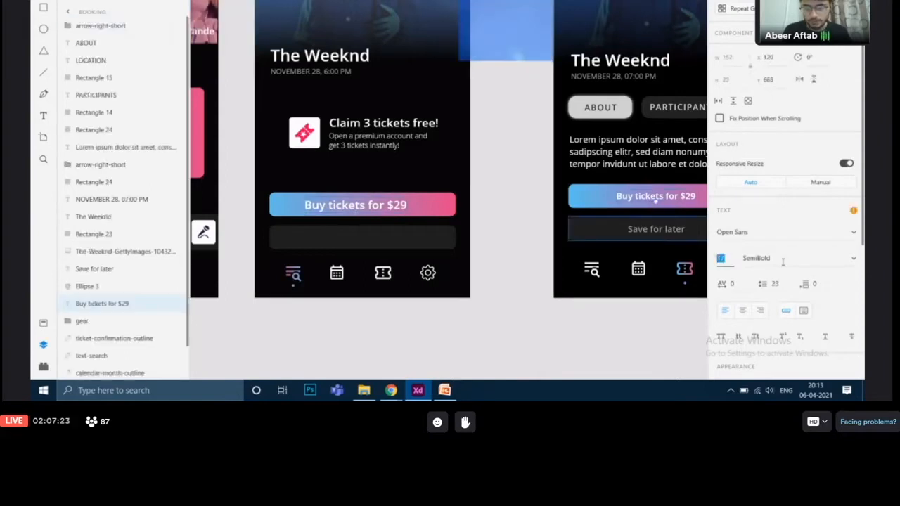
pyautogui.click(369, 206)
pyautogui.click(725, 258)
pyautogui.press('BackSpace')
pyautogui.write('17')
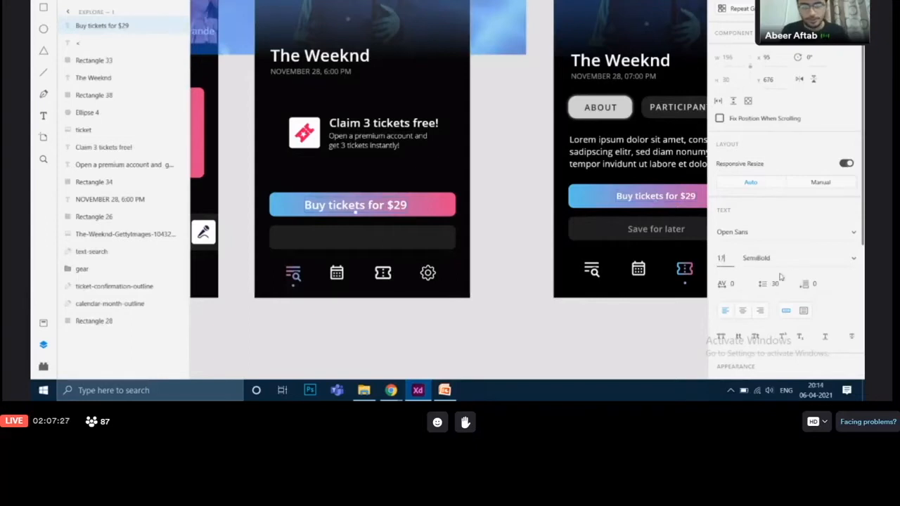
pyautogui.press('Tab')
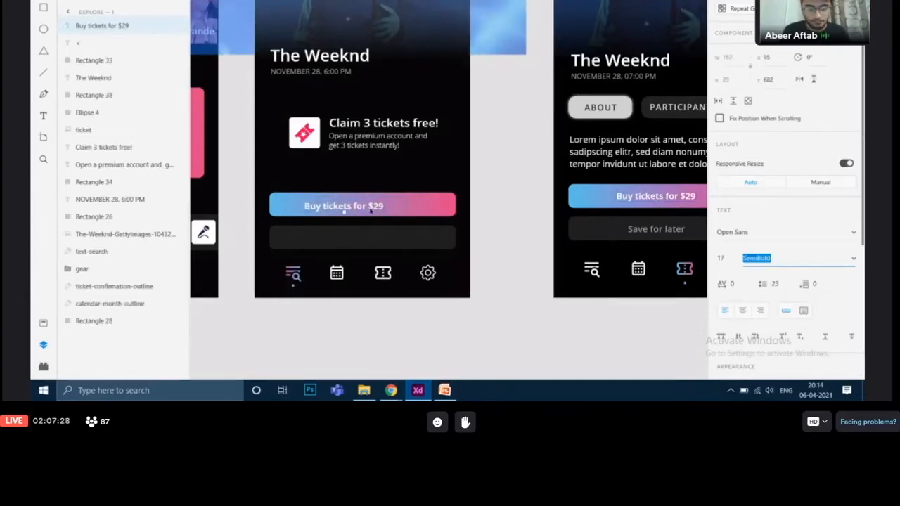
pyautogui.moveTo(370, 209); pyautogui.dragTo(389, 210)
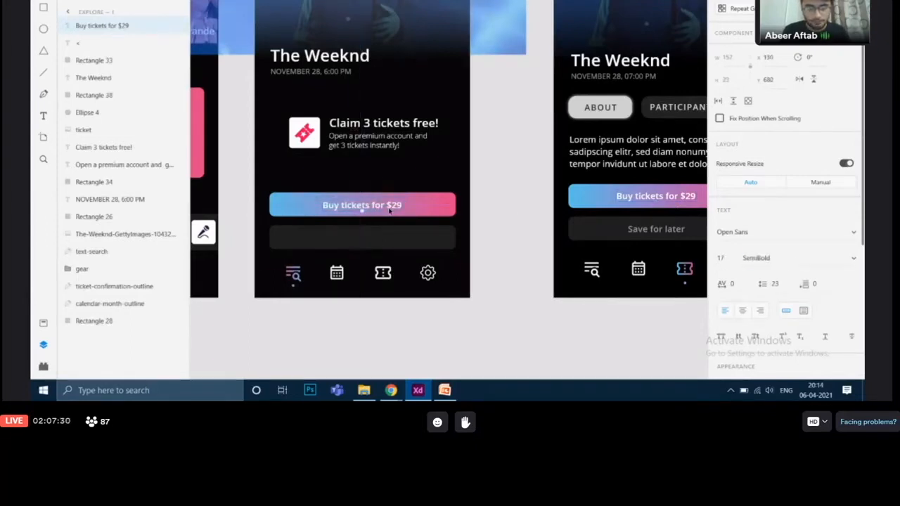
# Step: Place a copy of the Buy tickets for $29 label on the dark bar directly below the gradient bar
pyautogui.click(505, 202)
pyautogui.moveTo(511, 226); pyautogui.dragTo(471, 188)
pyautogui.click(611, 199)
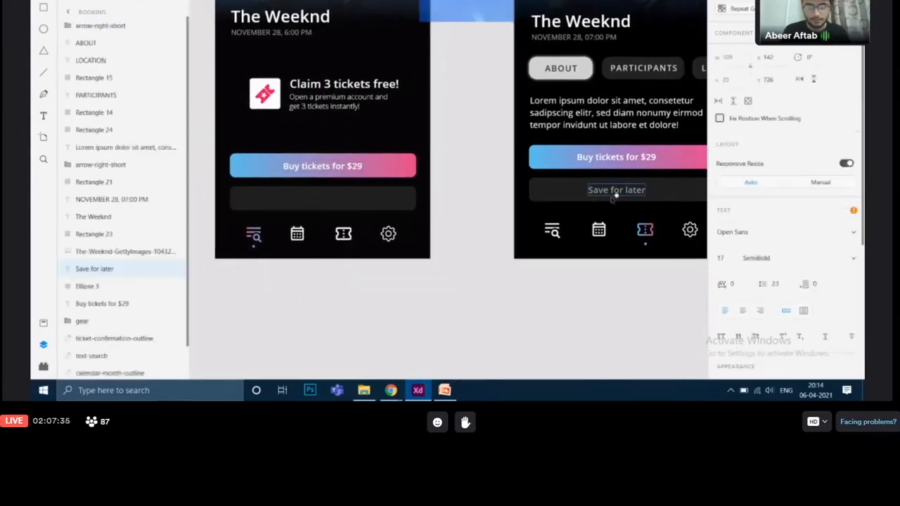
pyautogui.click(335, 167)
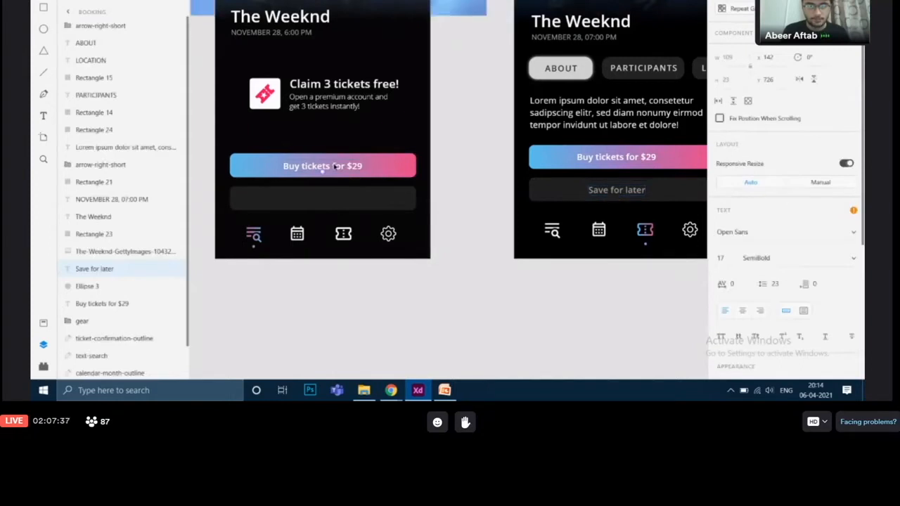
pyautogui.moveTo(345, 168); pyautogui.dragTo(345, 200)
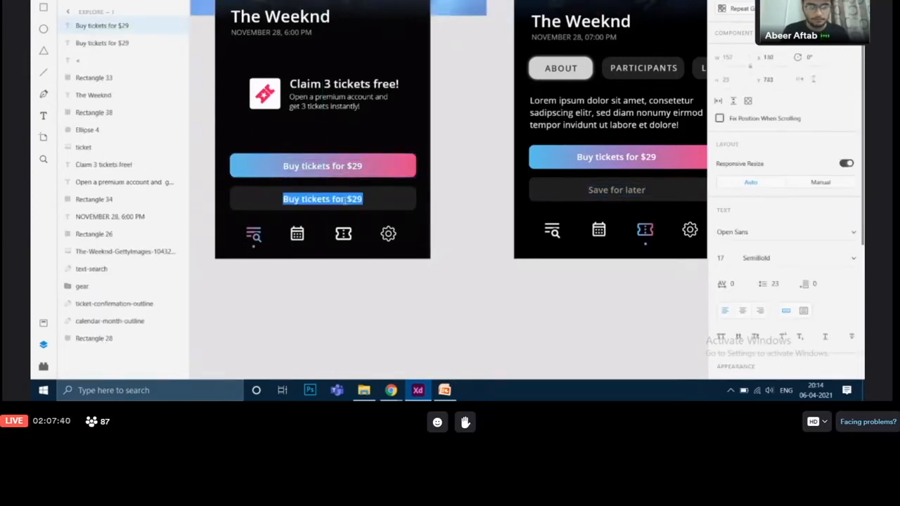
# Step: Change the copied label's text to "Save for later" and centre it on the dark bar
pyautogui.doubleClick(345, 200)
pyautogui.press('Right')
pyautogui.press('Right')
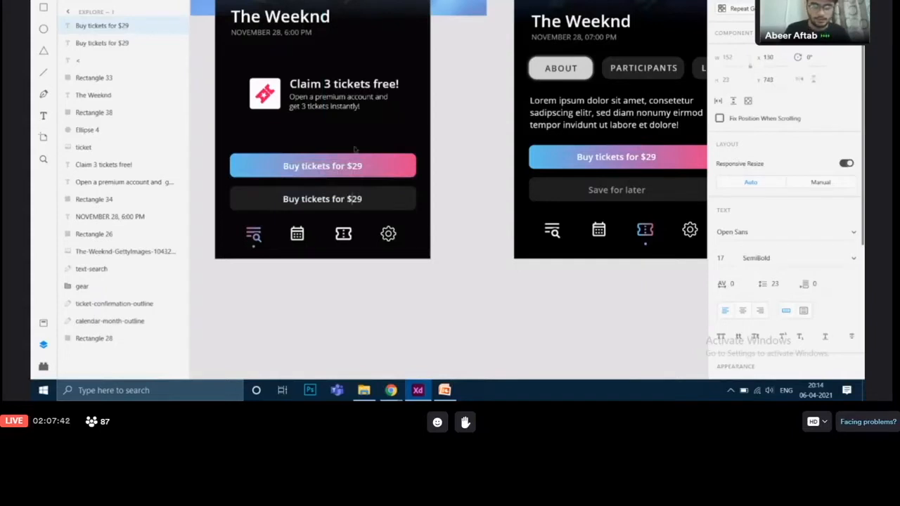
pyautogui.hotkey('shift', 'Home')
pyautogui.press('BackSpace')
pyautogui.press('Delete')
pyautogui.press('Delete')
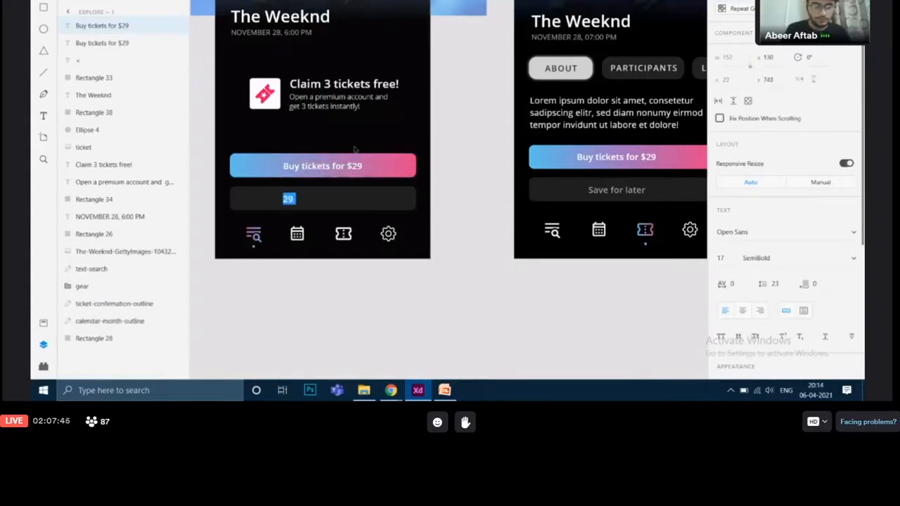
pyautogui.write('Save fo')
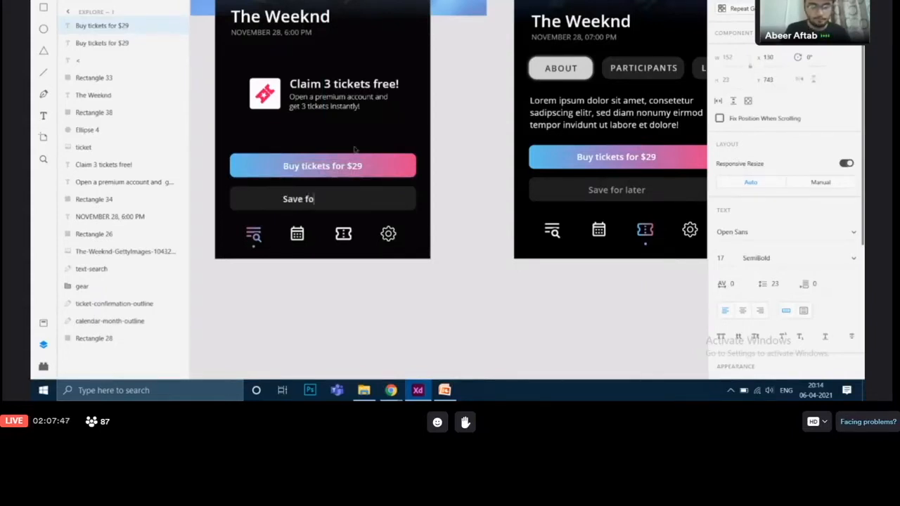
pyautogui.write('r later')
pyautogui.press('Escape')
pyautogui.moveTo(337, 198); pyautogui.dragTo(349, 201)
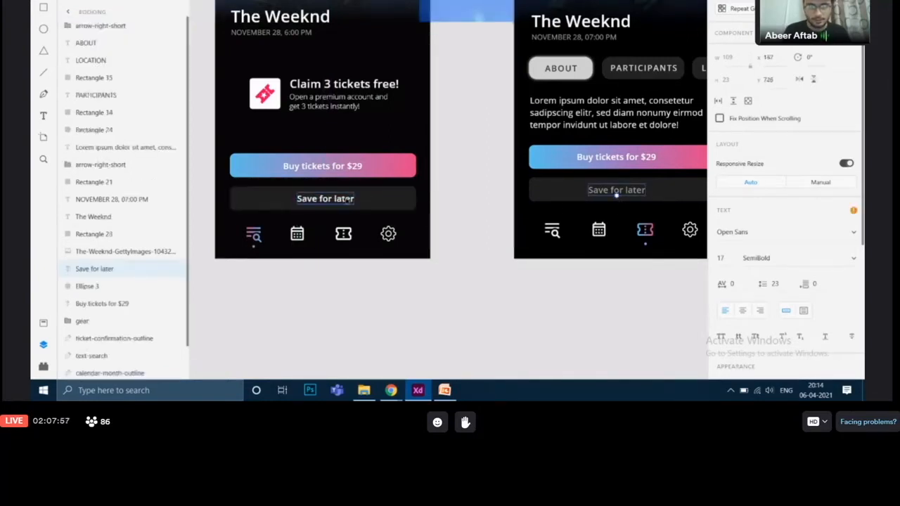
# Step: Copy the grey fill hex code of the Save for later label on the Booking artboard
pyautogui.click(597, 191)
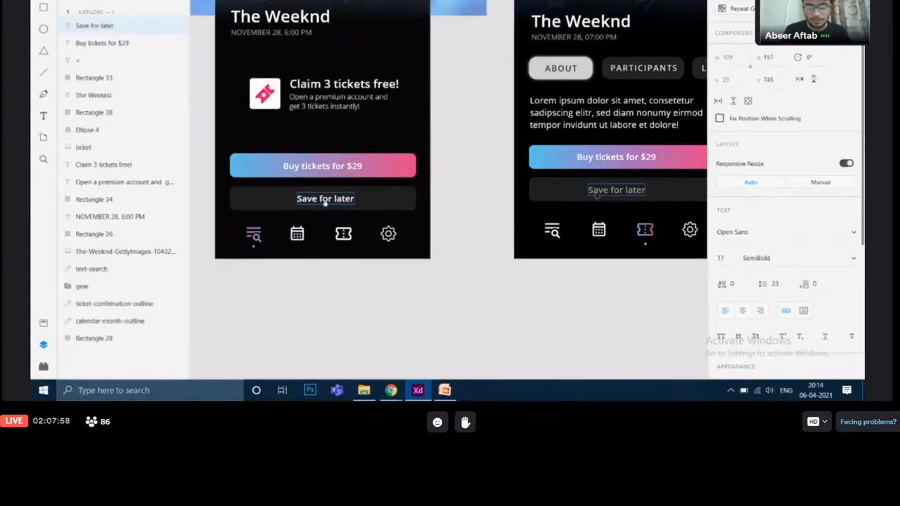
pyautogui.scroll(-5, 823, 251)
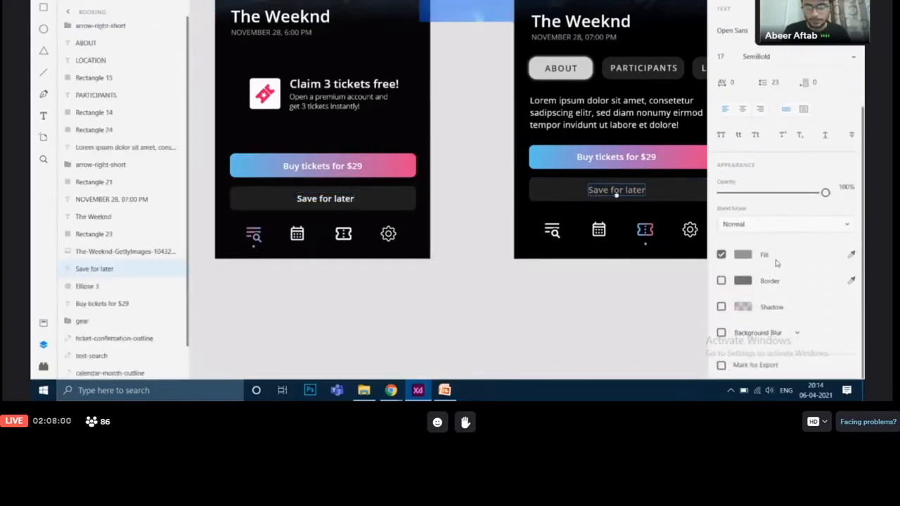
pyautogui.click(743, 254)
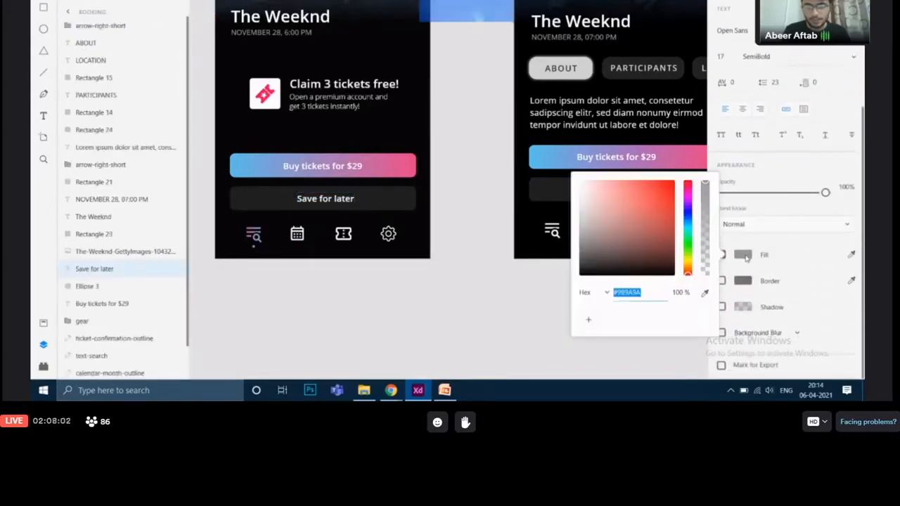
pyautogui.click(677, 293)
pyautogui.click(648, 292)
pyautogui.click(648, 292)
pyautogui.moveTo(649, 292); pyautogui.dragTo(604, 288)
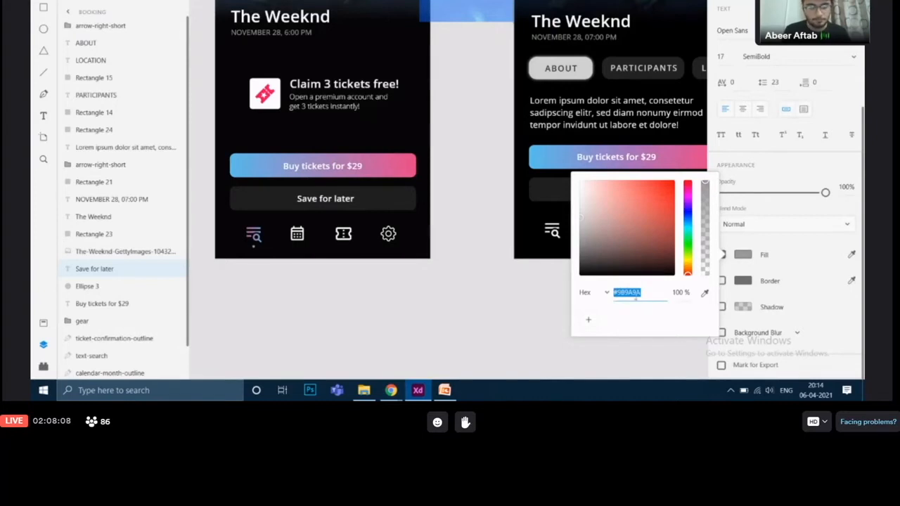
pyautogui.click(497, 285)
# Step: Set the fill of the Save for later label on Explore – 1 to #9B9A9A
pyautogui.click(325, 200)
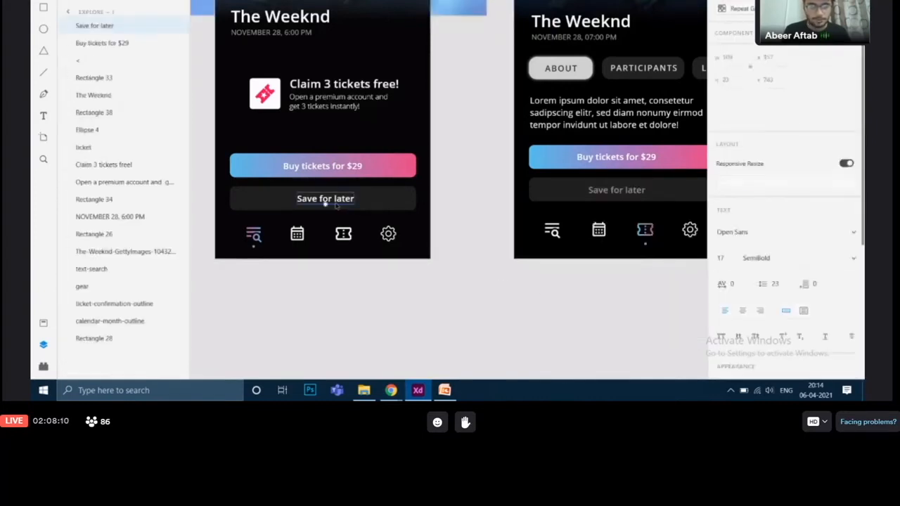
pyautogui.scroll(-4, 725, 303)
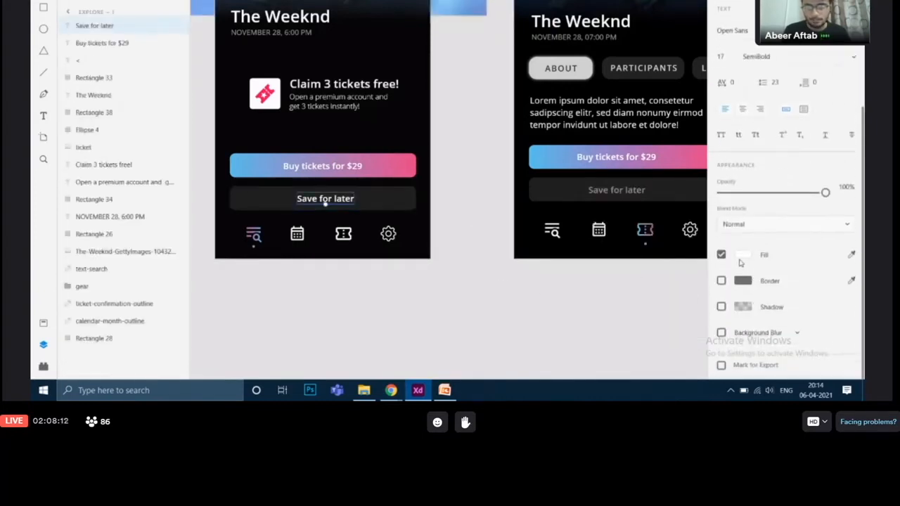
pyautogui.click(744, 259)
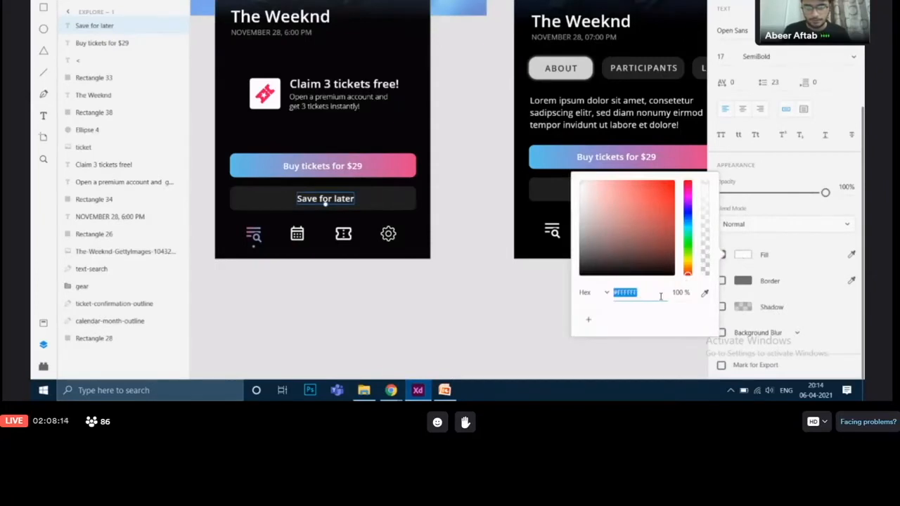
pyautogui.press('BackSpace')
pyautogui.write('#909A9A')
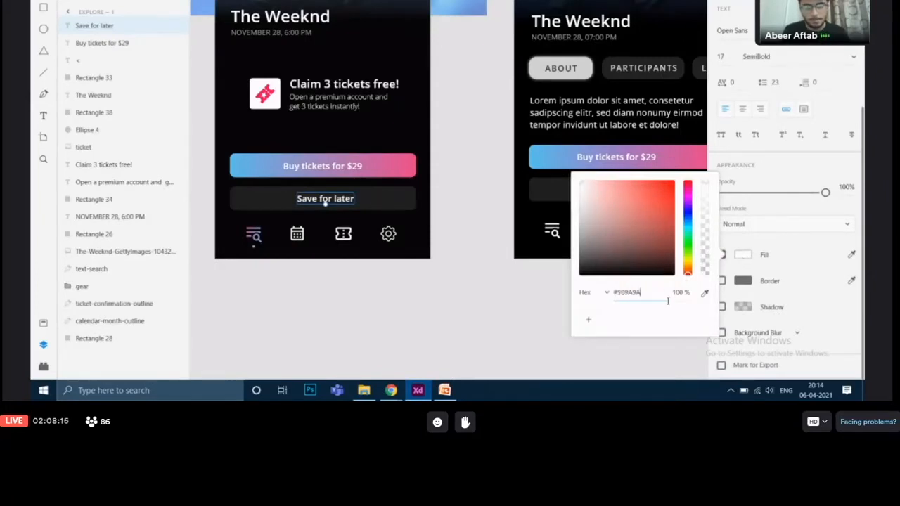
pyautogui.click(499, 302)
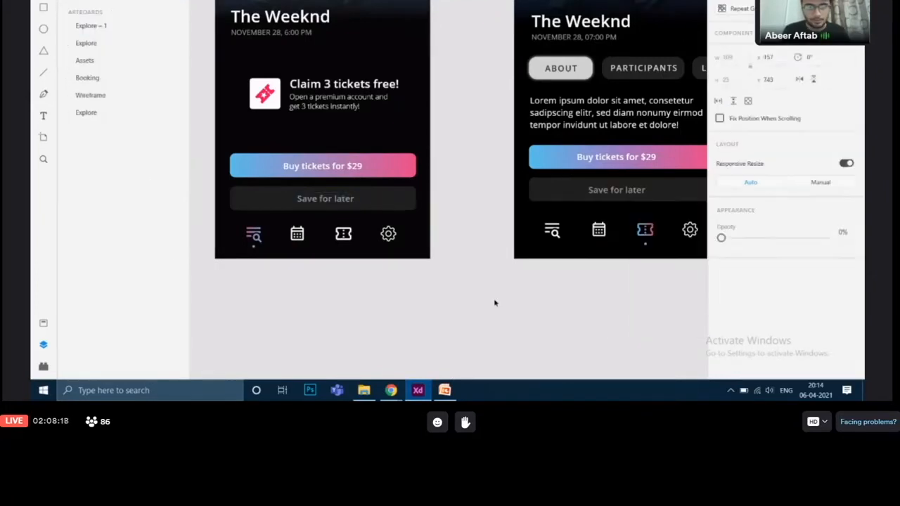
# Step: Delete the ticket icon with its white tile and move the Claim 3 tickets free! heading and description down and left
pyautogui.moveTo(480, 125); pyautogui.dragTo(478, 193)
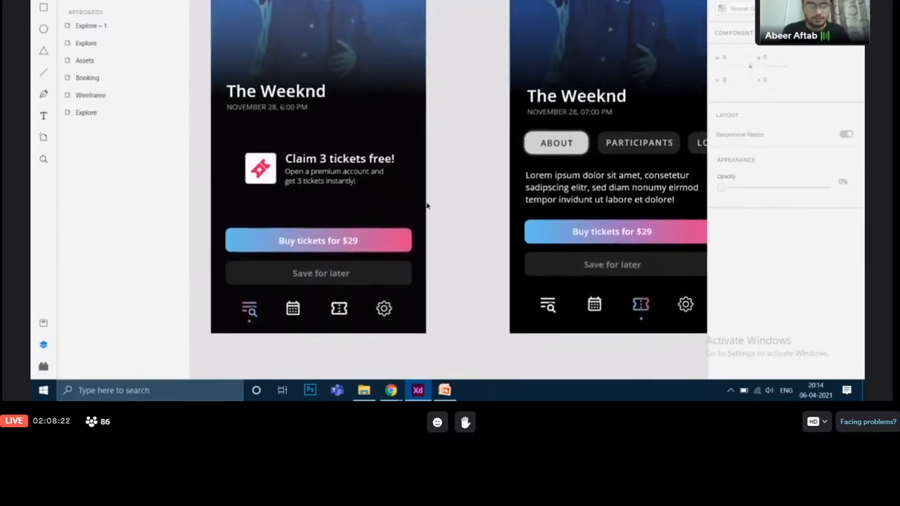
pyautogui.click(267, 169)
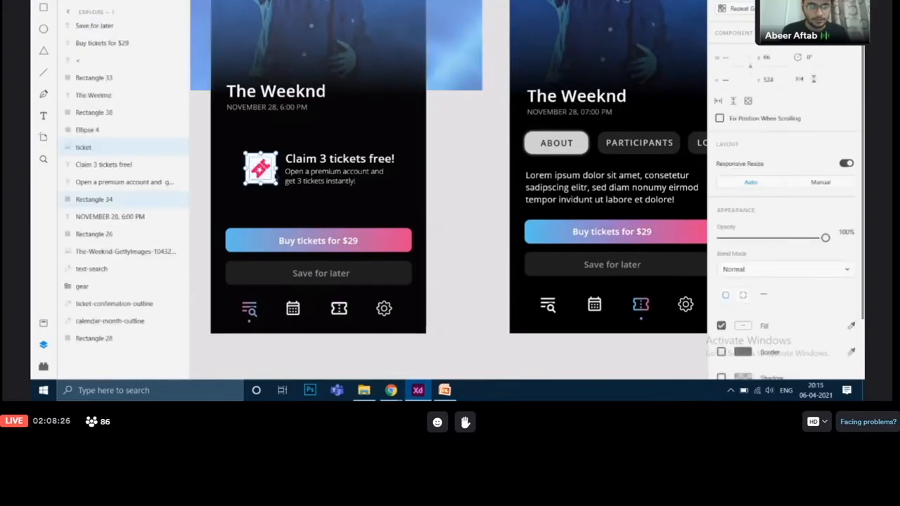
pyautogui.press('Delete')
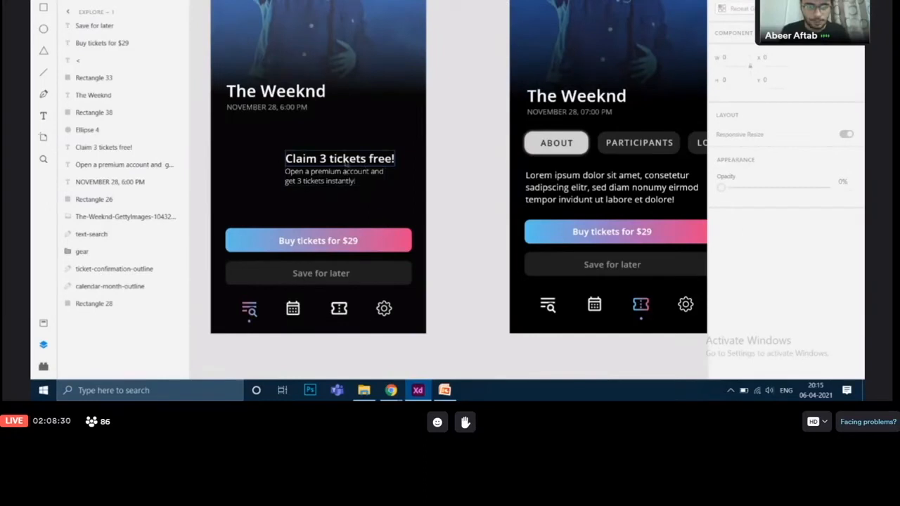
pyautogui.click(345, 168)
pyautogui.moveTo(368, 165); pyautogui.dragTo(328, 186)
# Step: Duplicate the dark bar behind Save for later and place the copy below the date at X 28, Y 461
pyautogui.click(587, 144)
pyautogui.click(619, 143)
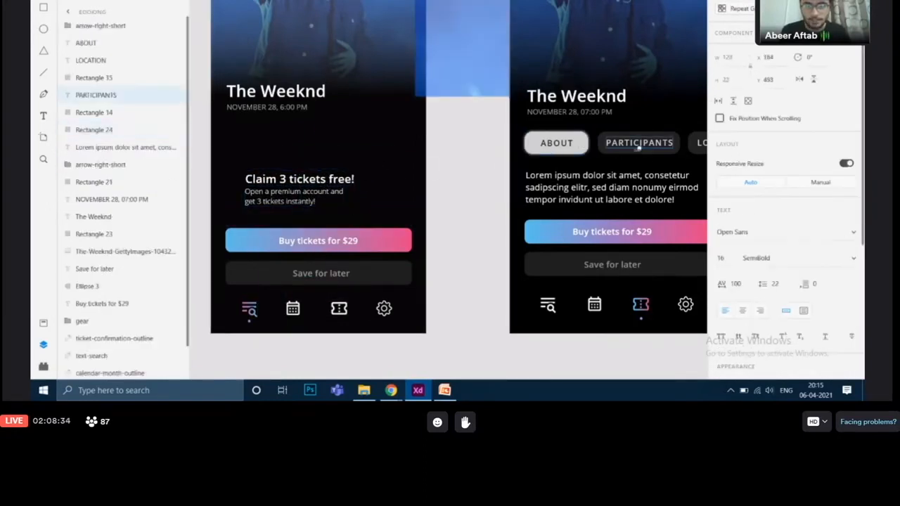
pyautogui.hscroll(3, 633, 177)
pyautogui.click(635, 170)
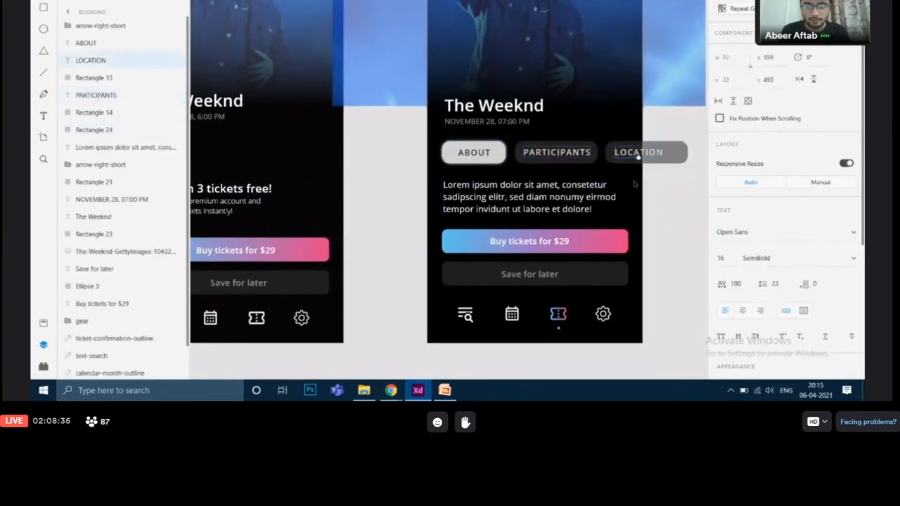
pyautogui.click(359, 144)
pyautogui.moveTo(353, 137); pyautogui.dragTo(469, 137)
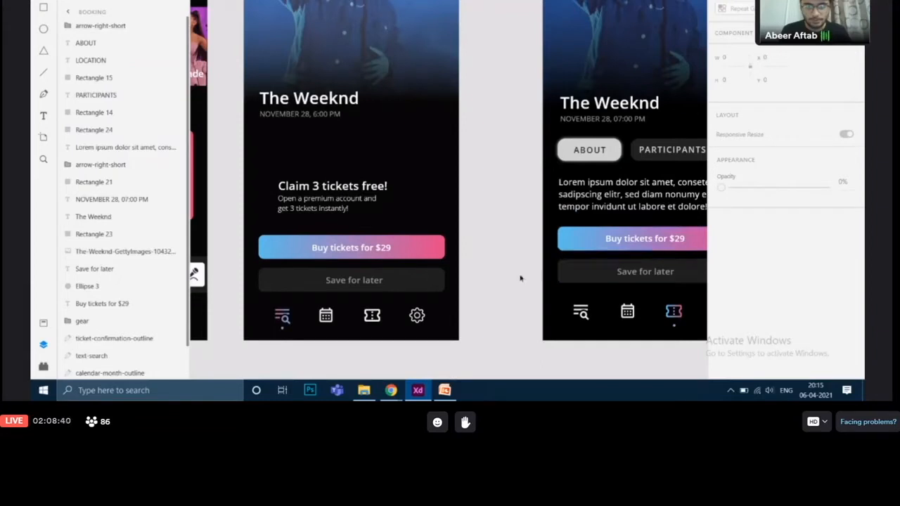
pyautogui.click(431, 281)
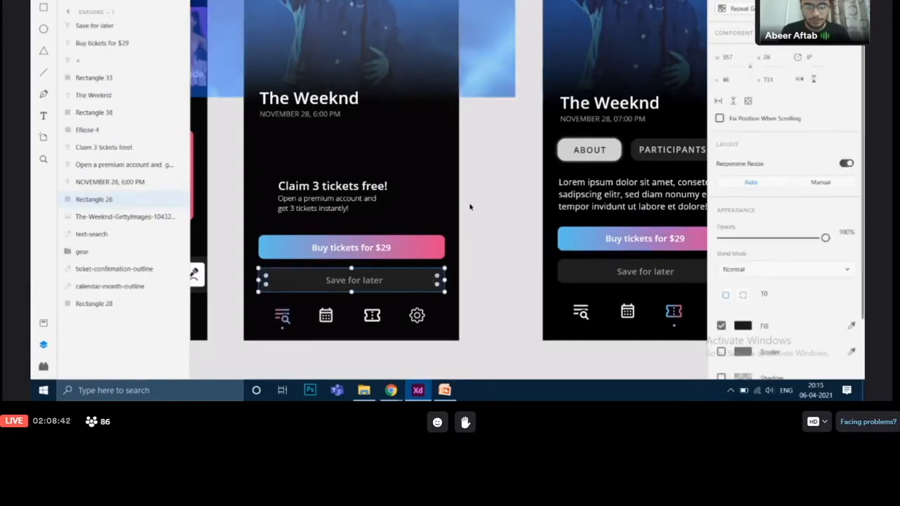
pyautogui.hotkey('ctrl', 'd')
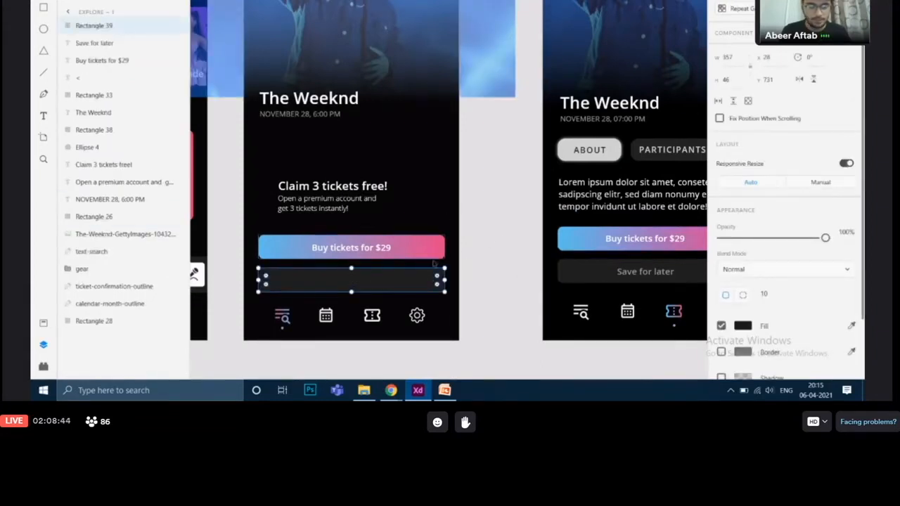
pyautogui.moveTo(421, 280); pyautogui.dragTo(420, 142)
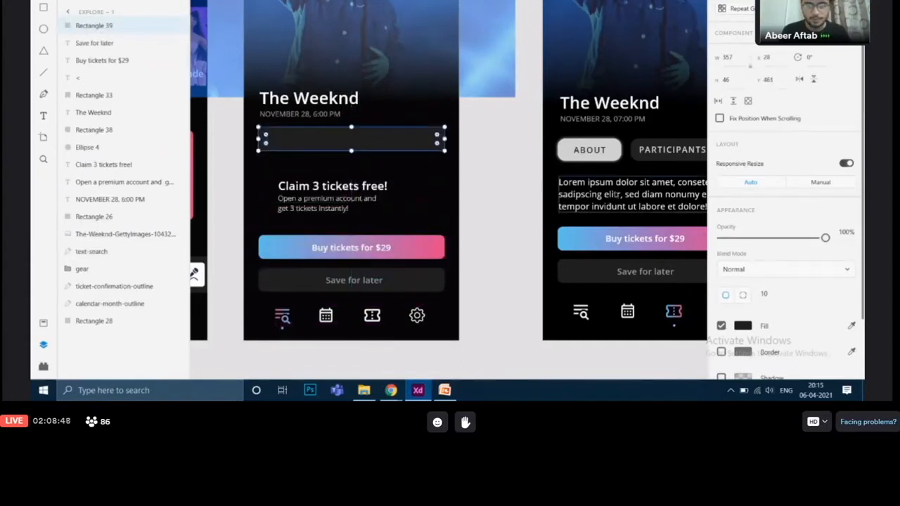
# Step: Resize the dark bar below the date to match Booking's ABOUT tab, 122 wide by 43 high, and shift it to X 30, Y 460
pyautogui.click(615, 153)
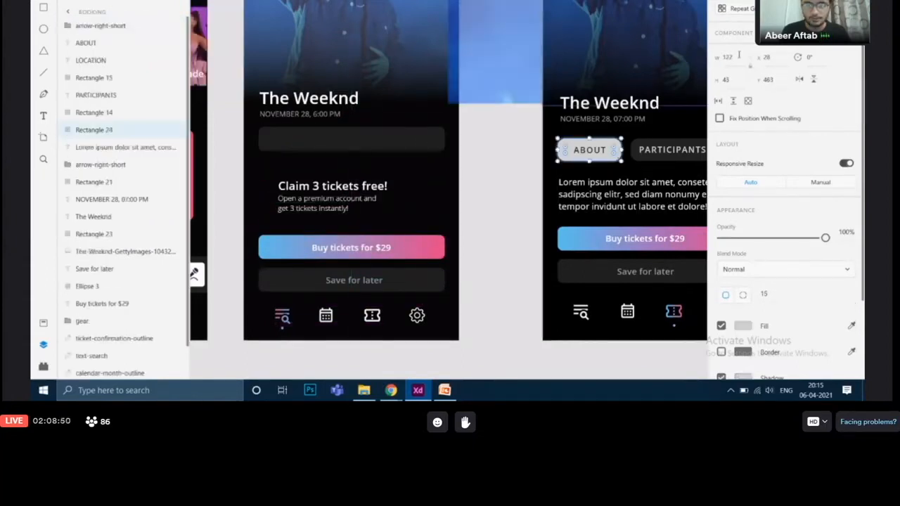
pyautogui.click(730, 79)
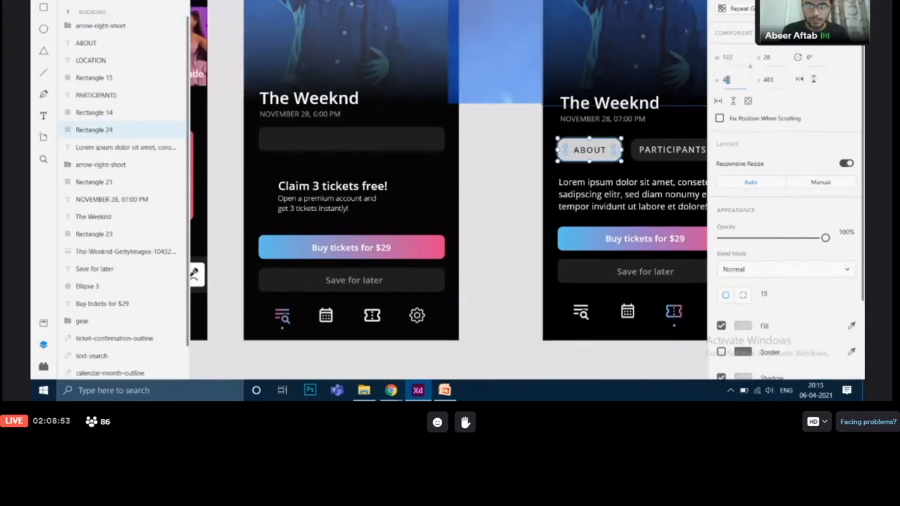
pyautogui.click(423, 142)
pyautogui.click(729, 58)
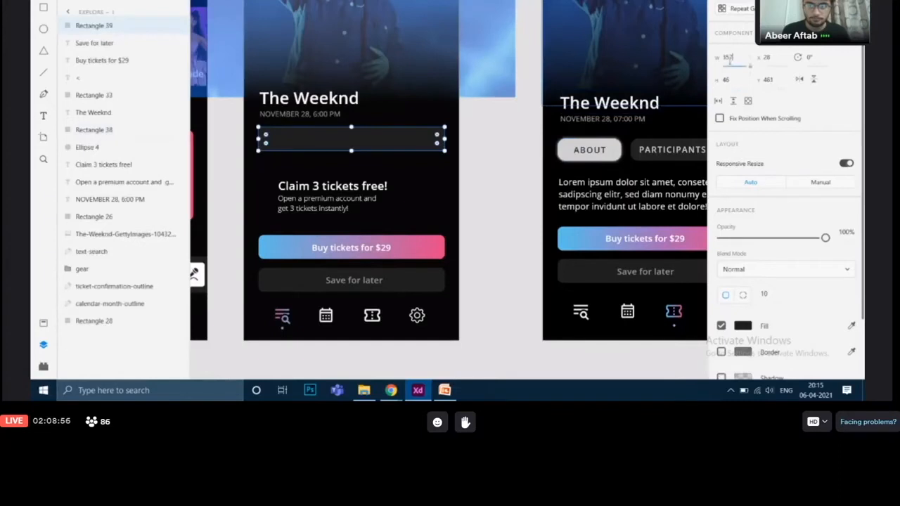
pyautogui.press('BackSpace')
pyautogui.write('122')
pyautogui.press('Tab')
pyautogui.press('BackSpace')
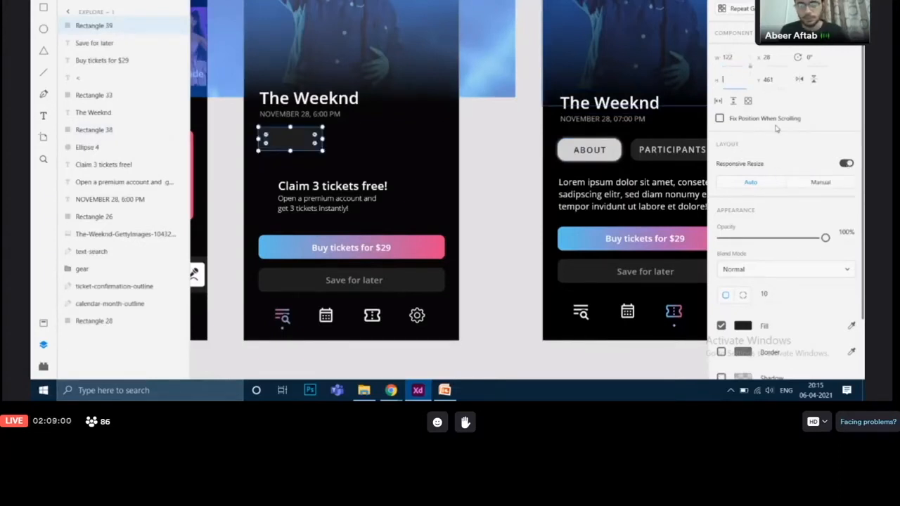
pyautogui.write('43')
pyautogui.press('Return')
pyautogui.moveTo(290, 138); pyautogui.dragTo(291, 138)
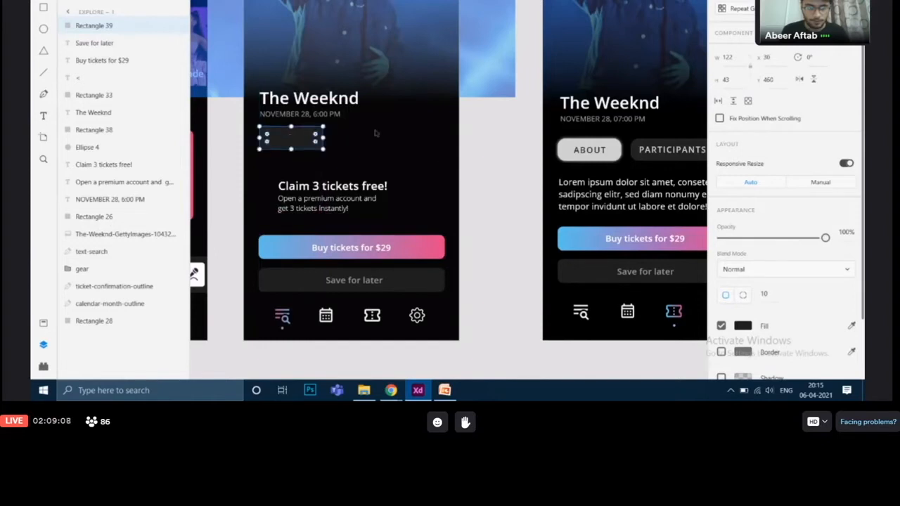
# Step: Change the fill of the bar below the date to #D2D2D2, sampled from Booking's ABOUT tab
pyautogui.moveTo(391, 140); pyautogui.dragTo(404, 149)
pyautogui.click(608, 160)
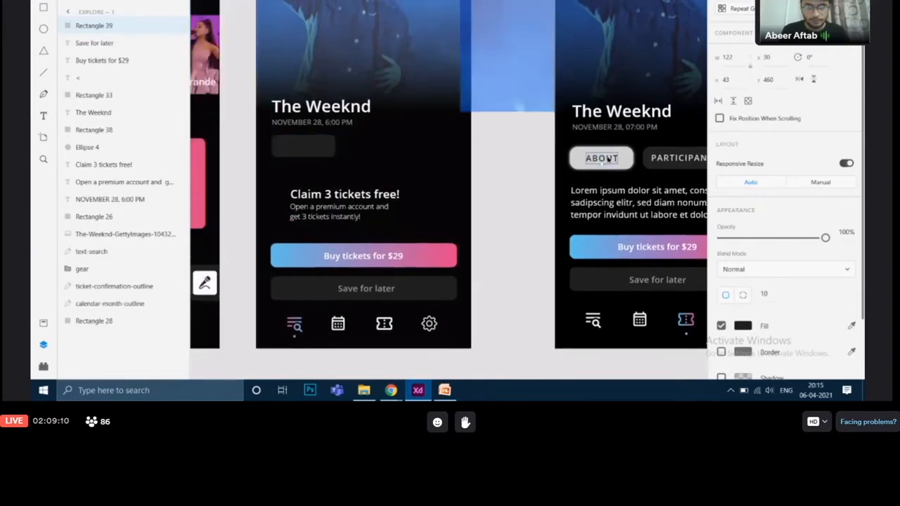
pyautogui.click(609, 160)
pyautogui.click(628, 162)
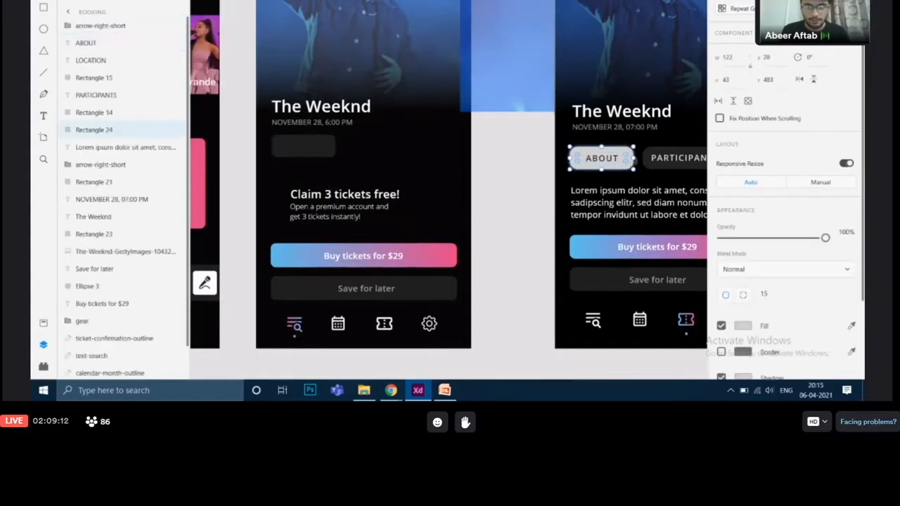
pyautogui.click(334, 148)
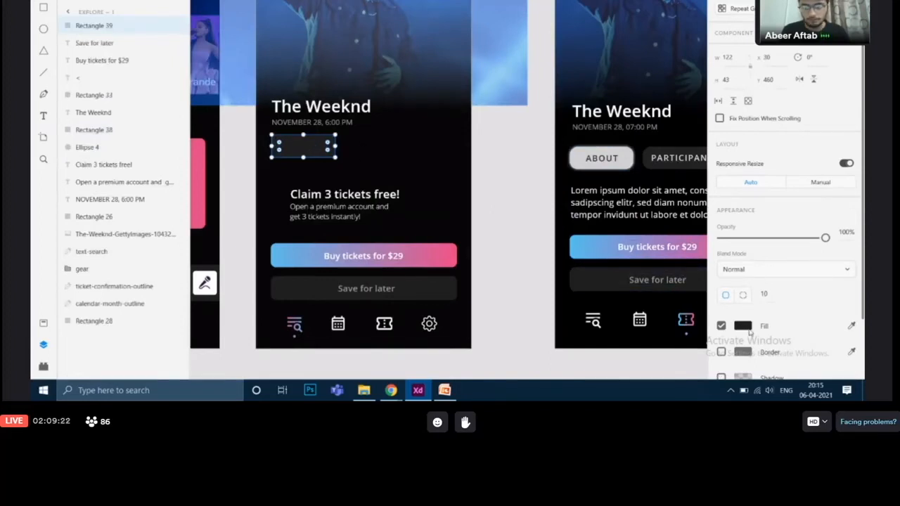
pyautogui.click(747, 331)
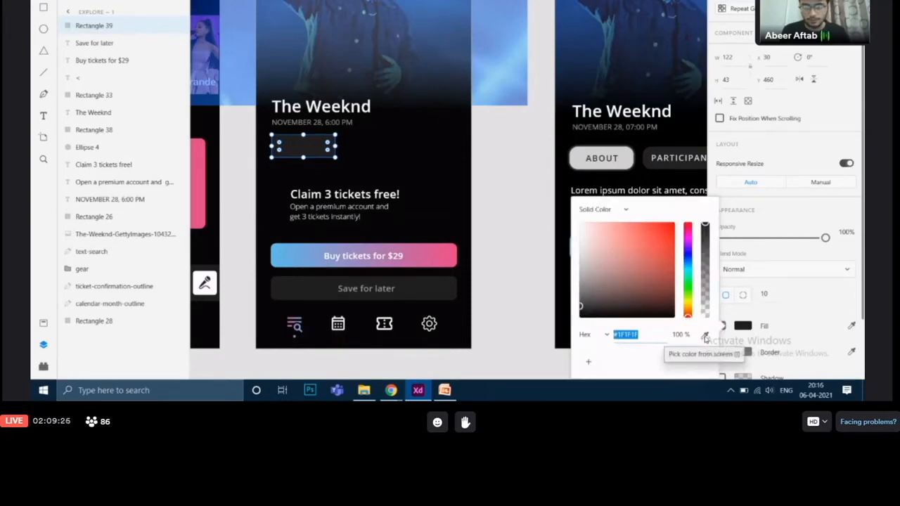
pyautogui.click(705, 337)
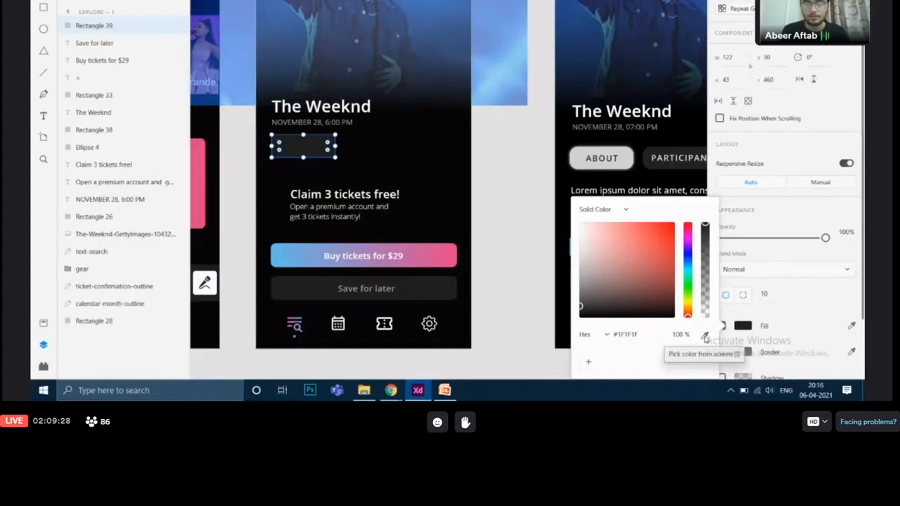
pyautogui.click(628, 154)
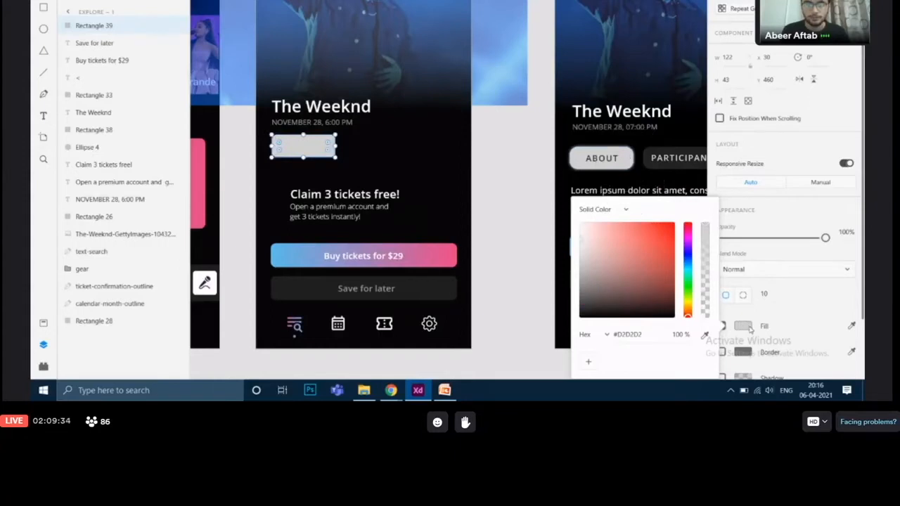
pyautogui.click(749, 329)
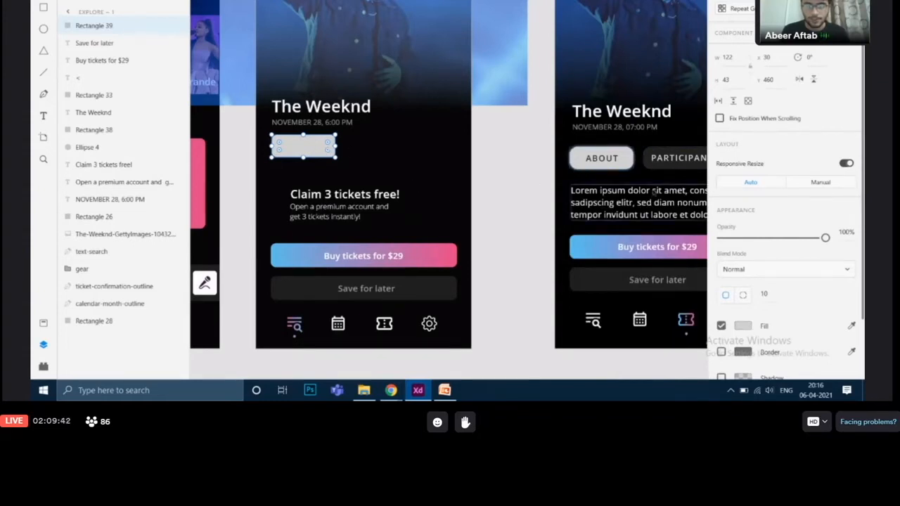
# Step: Add a shadow to the light bar below the date and set its colour to #D2D2D2 at 100% opacity
pyautogui.scroll(-2, 773, 219)
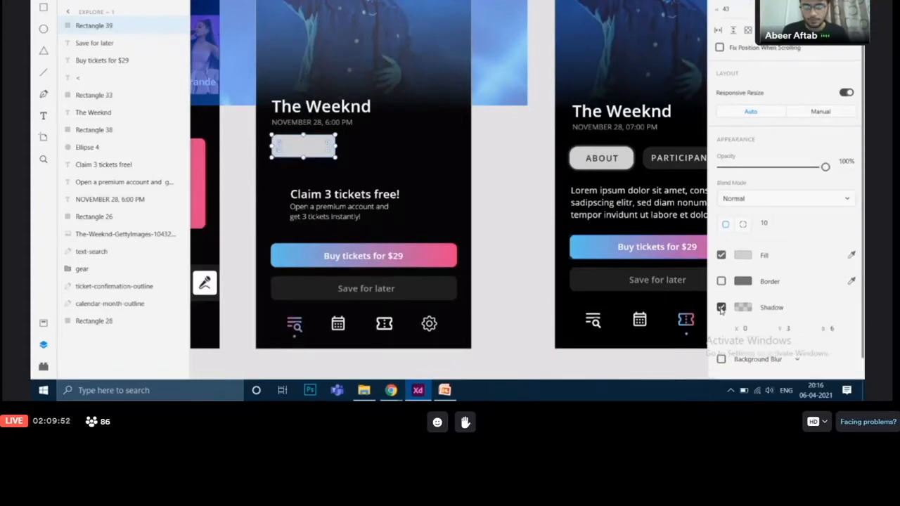
pyautogui.click(741, 307)
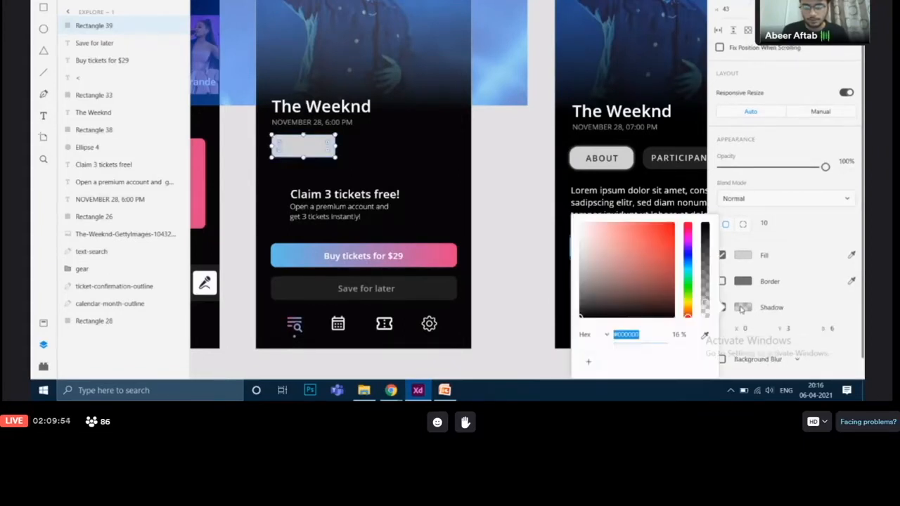
pyautogui.click(705, 336)
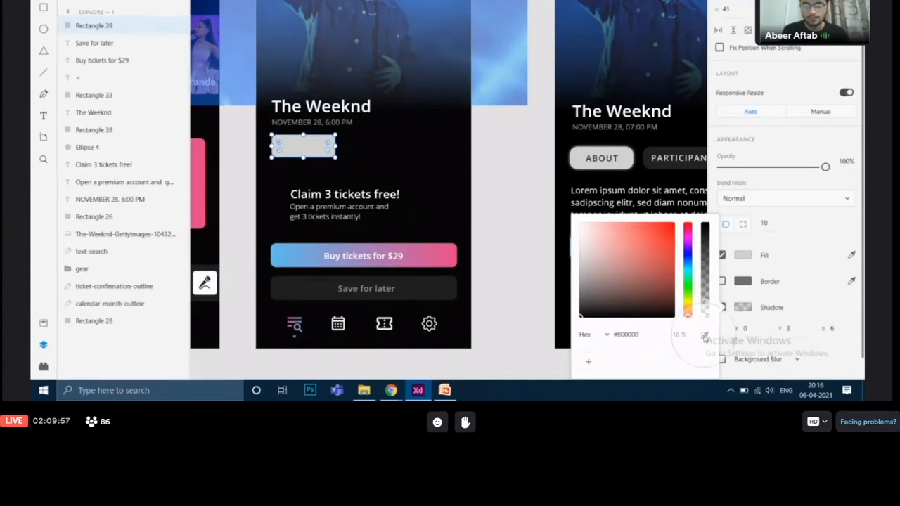
pyautogui.click(314, 146)
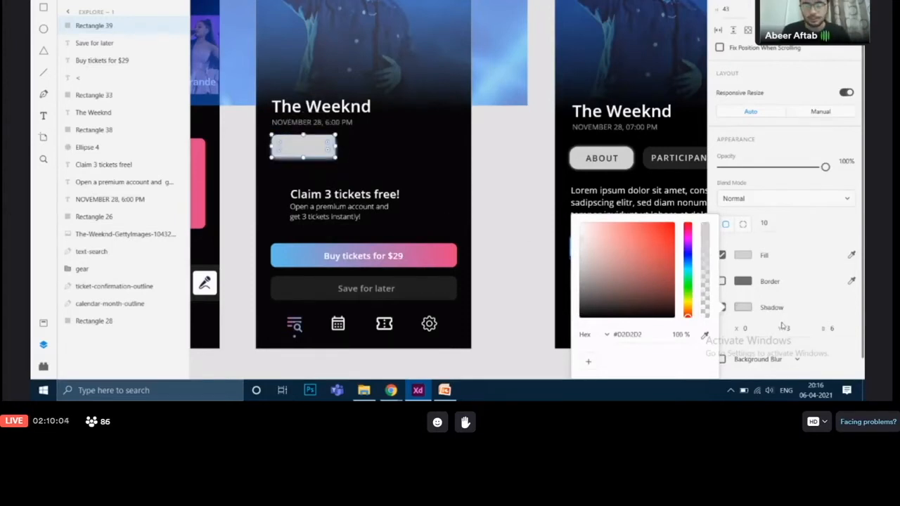
# Step: Set the light bar's shadow offsets to X 0 and Y 0 with a blur of 5
pyautogui.click(757, 328)
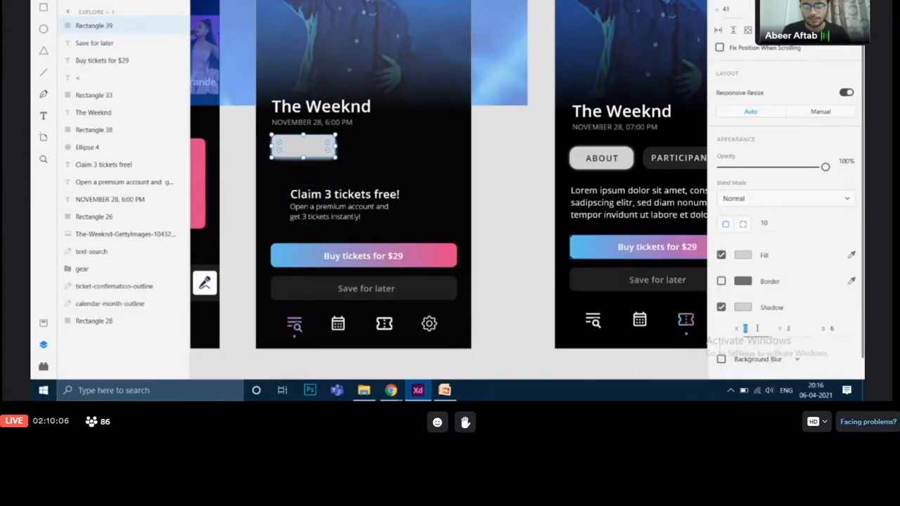
pyautogui.click(803, 328)
pyautogui.click(847, 329)
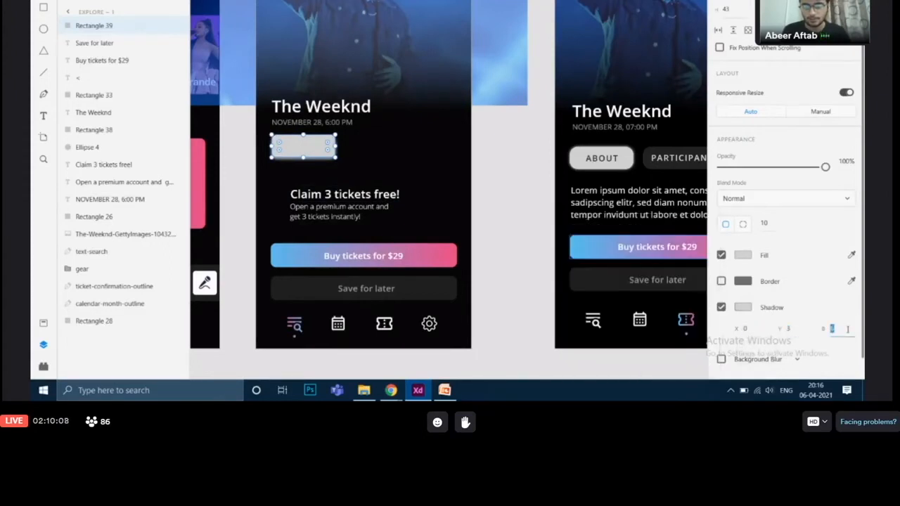
pyautogui.click(757, 328)
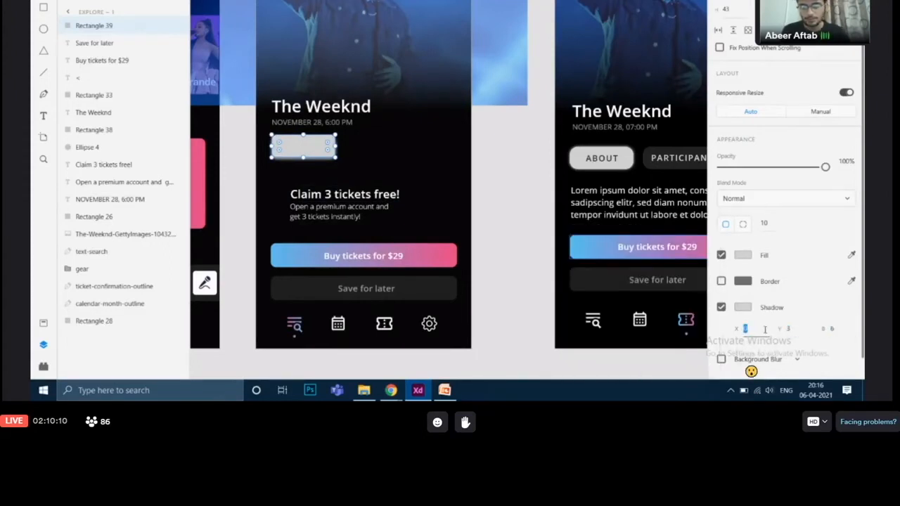
pyautogui.press('BackSpace')
pyautogui.write('0')
pyautogui.click(796, 329)
pyautogui.press('BackSpace')
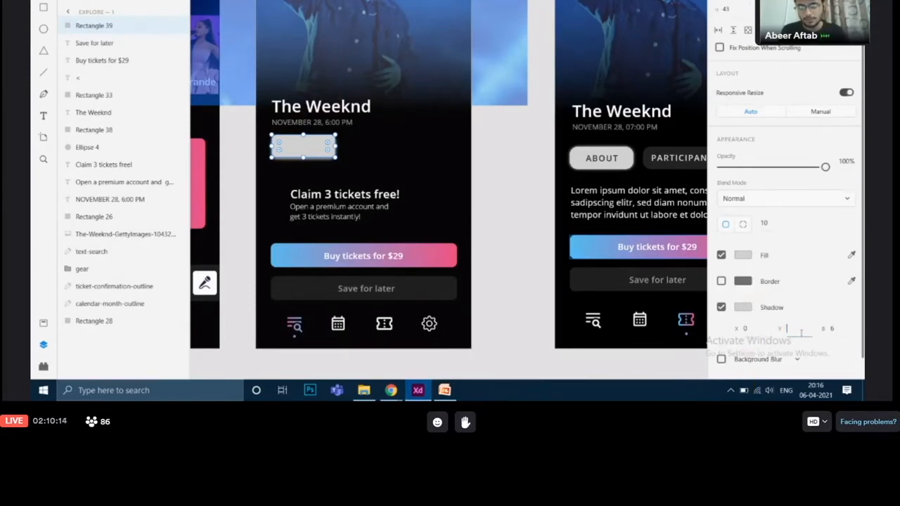
pyautogui.write('0')
pyautogui.click(839, 331)
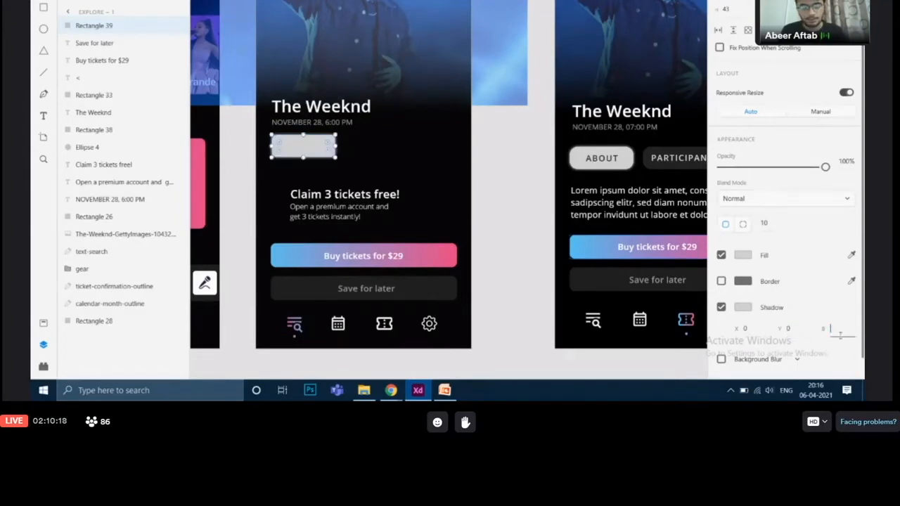
pyautogui.press('Return')
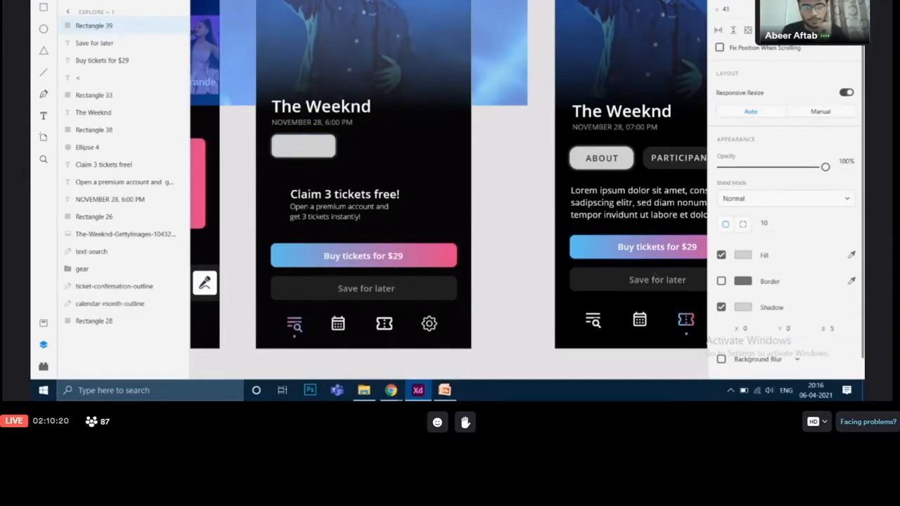
pyautogui.click(466, 197)
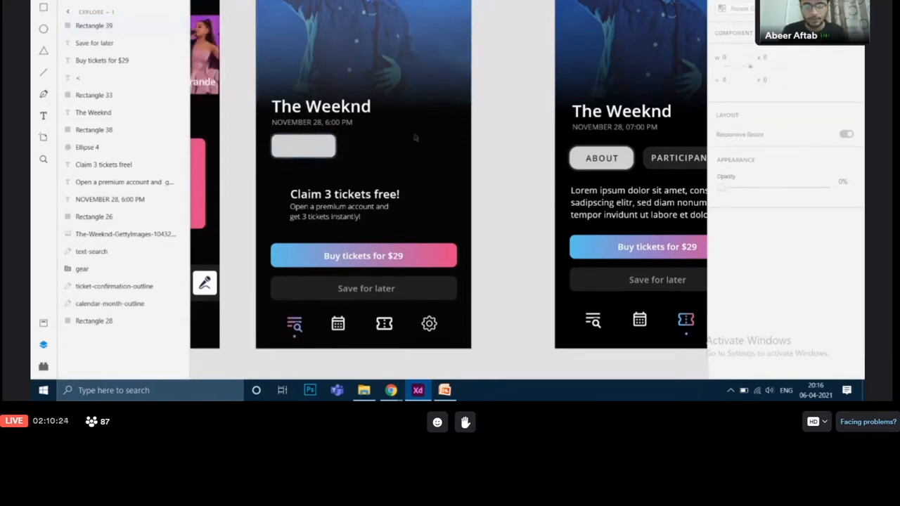
# Step: Duplicate the dark Save for later bar and place the copy beside the light tab at X 169, resized to 155 wide by 46 high
pyautogui.hscroll(4, 511, 178)
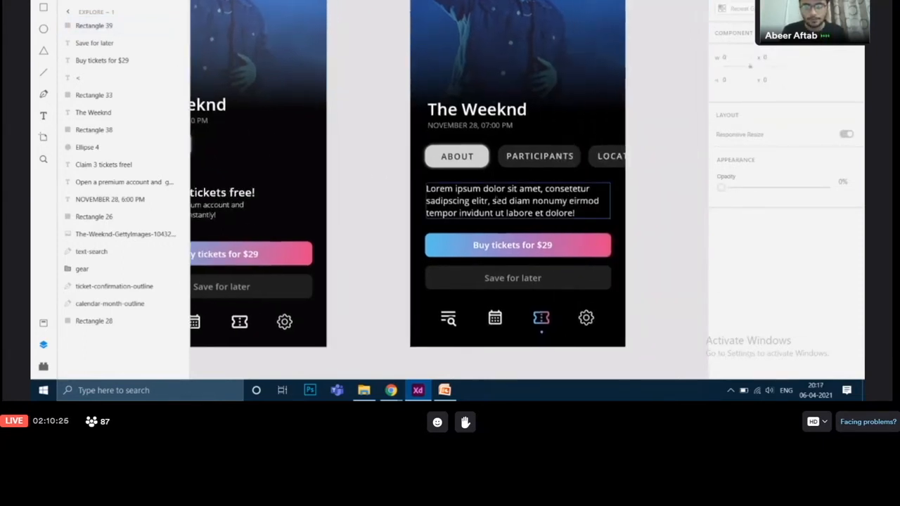
pyautogui.click(566, 166)
pyautogui.click(621, 168)
pyautogui.click(675, 211)
pyautogui.hscroll(-4, 464, 172)
pyautogui.click(459, 295)
pyautogui.hotkey('ctrl', 'd')
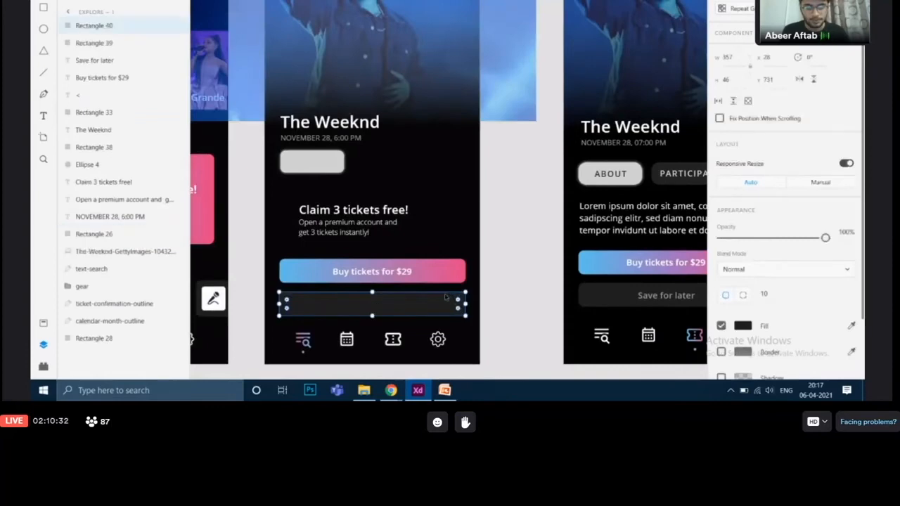
pyautogui.moveTo(447, 300); pyautogui.dragTo(412, 164)
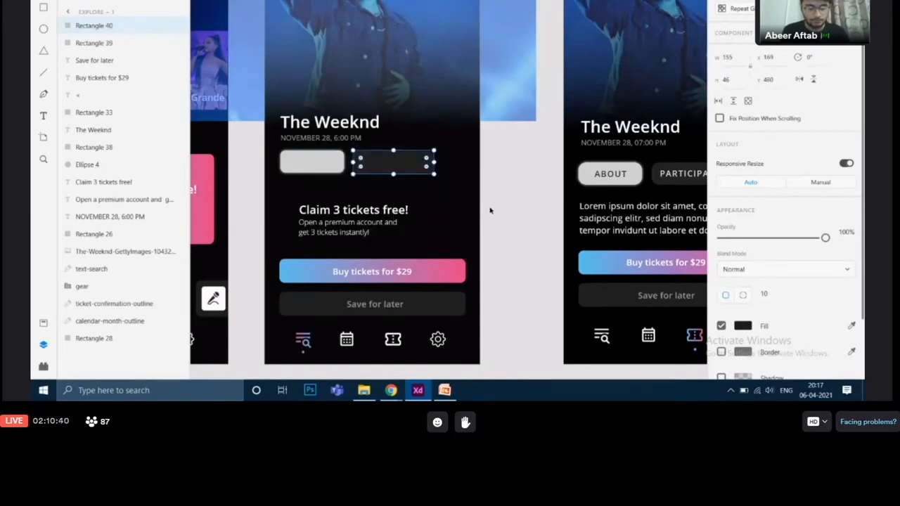
# Step: Duplicate the dark second tab and place the copy to its right as a third tab, extending past the artboard's edge
pyautogui.moveTo(395, 162); pyautogui.dragTo(494, 161)
pyautogui.click(512, 236)
pyautogui.moveTo(504, 217)
pyautogui.mouseDown()
pyautogui.moveTo(467, 203)
pyautogui.moveTo(516, 210)
pyautogui.mouseUp()
# Step: Copy the Claim 3 tickets free! heading onto the light tab and change the copy's text to ABOUT
pyautogui.click(392, 214)
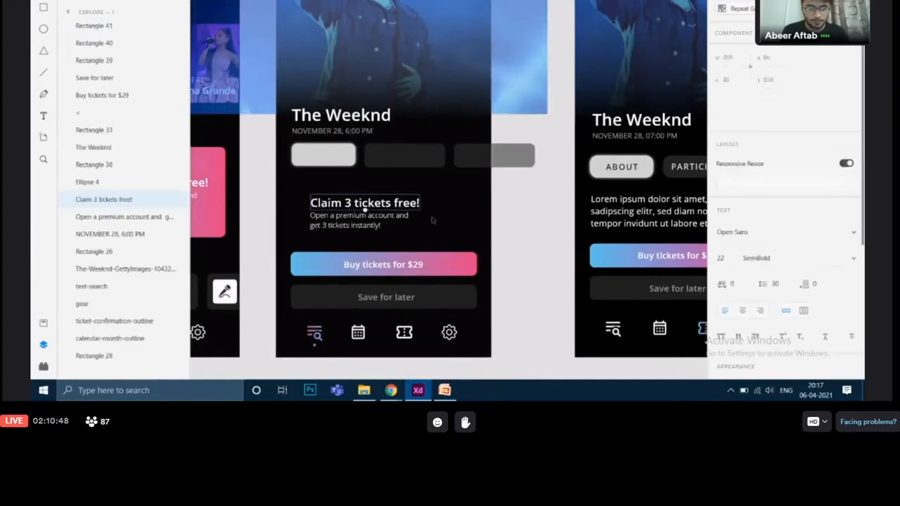
pyautogui.moveTo(398, 207); pyautogui.dragTo(384, 158)
pyautogui.doubleClick(384, 157)
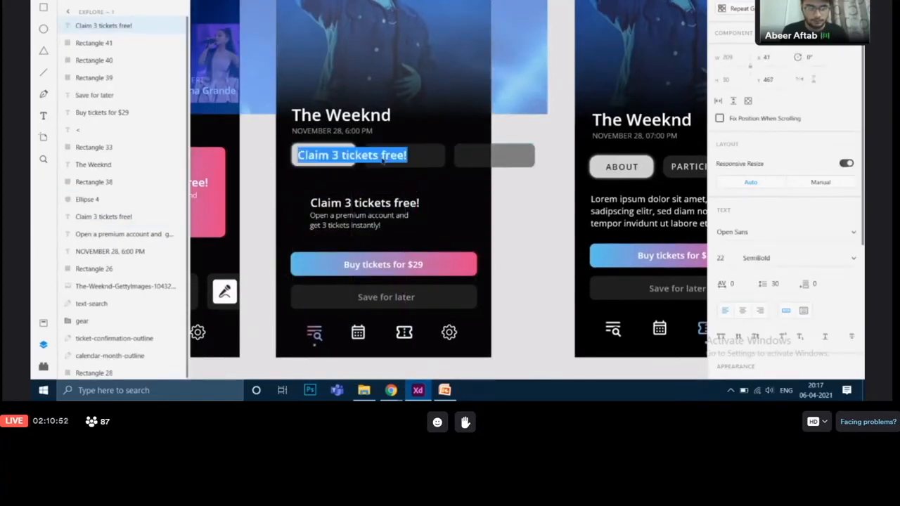
pyautogui.press('BackSpace')
pyautogui.write('ABOUT')
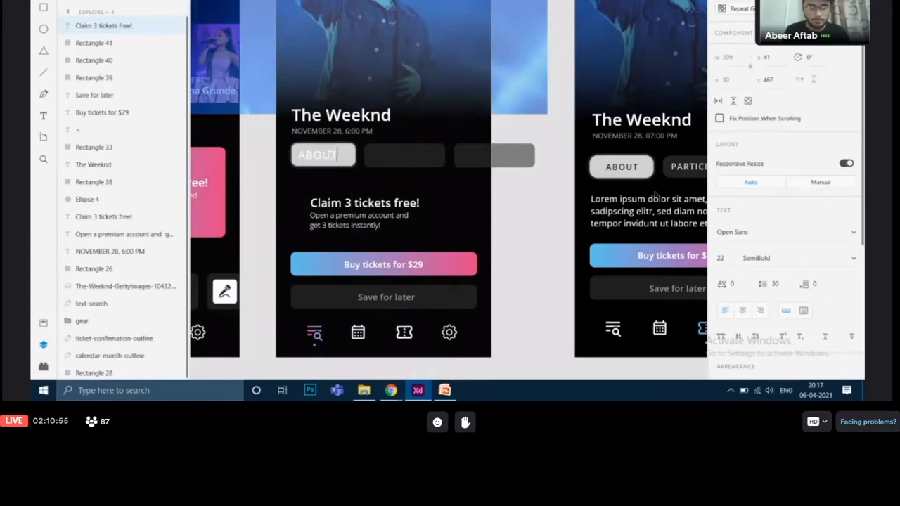
pyautogui.press('Escape')
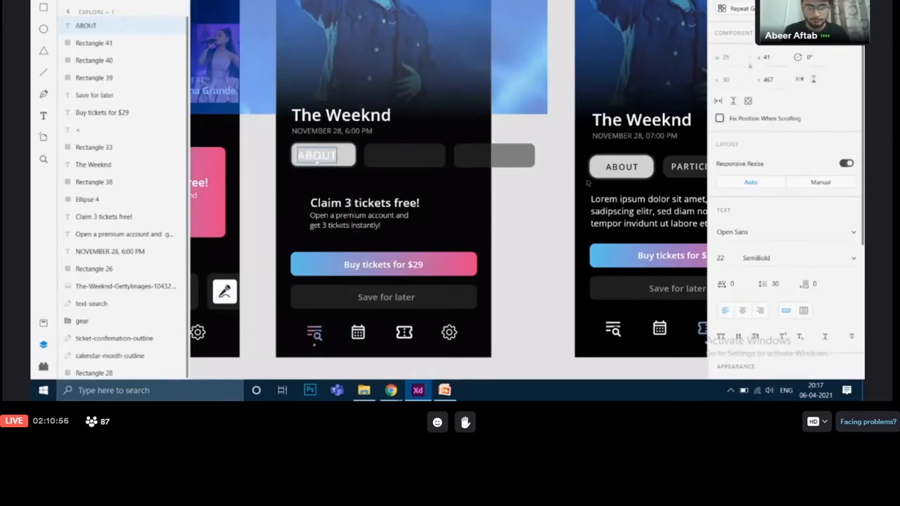
# Step: Match the new ABOUT label to Booking's label with font size 16 and character spacing 100
pyautogui.click(622, 166)
pyautogui.click(722, 258)
pyautogui.click(733, 284)
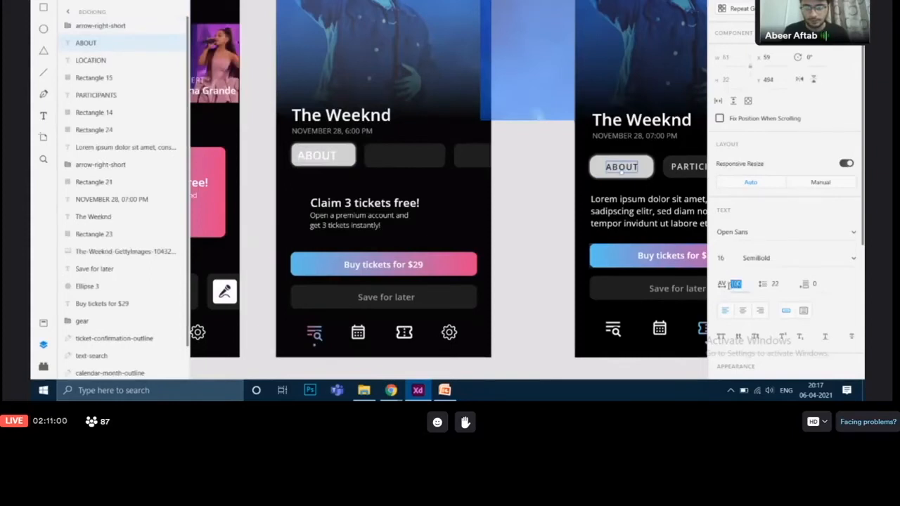
pyautogui.doubleClick(317, 156)
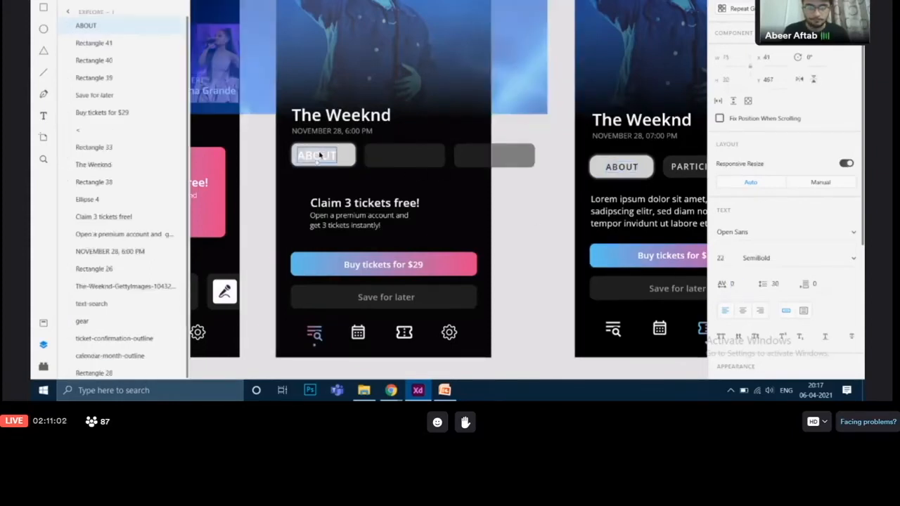
pyautogui.click(726, 259)
pyautogui.press('BackSpace')
pyautogui.write('16')
pyautogui.click(737, 285)
pyautogui.press('BackSpace')
pyautogui.write('100')
pyautogui.click(540, 244)
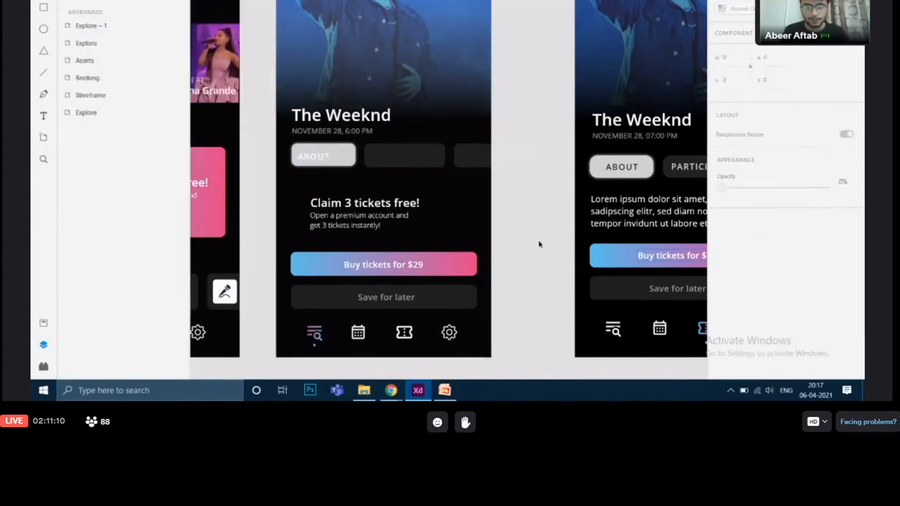
# Step: Centre the ABOUT label on the light tab at X 61, Y 471
pyautogui.click(324, 156)
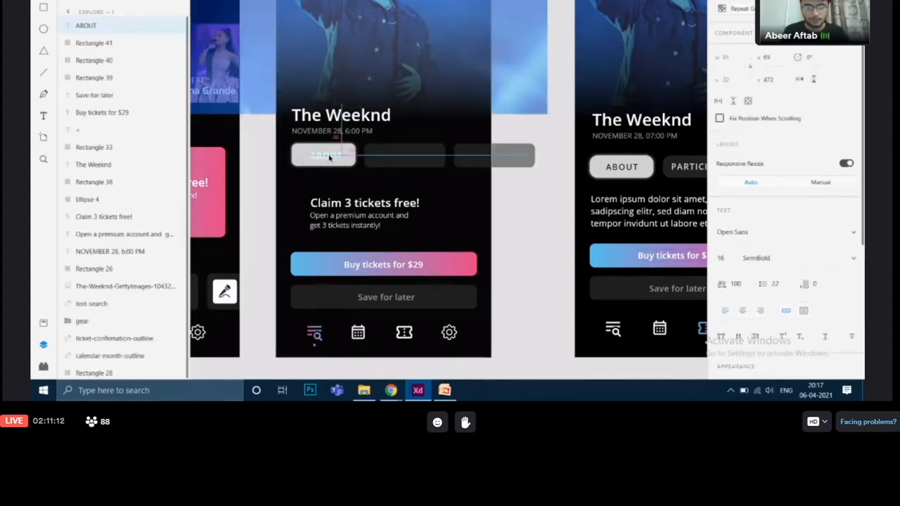
pyautogui.doubleClick(328, 157)
pyautogui.press('Left')
pyautogui.press('Left')
pyautogui.press('Up')
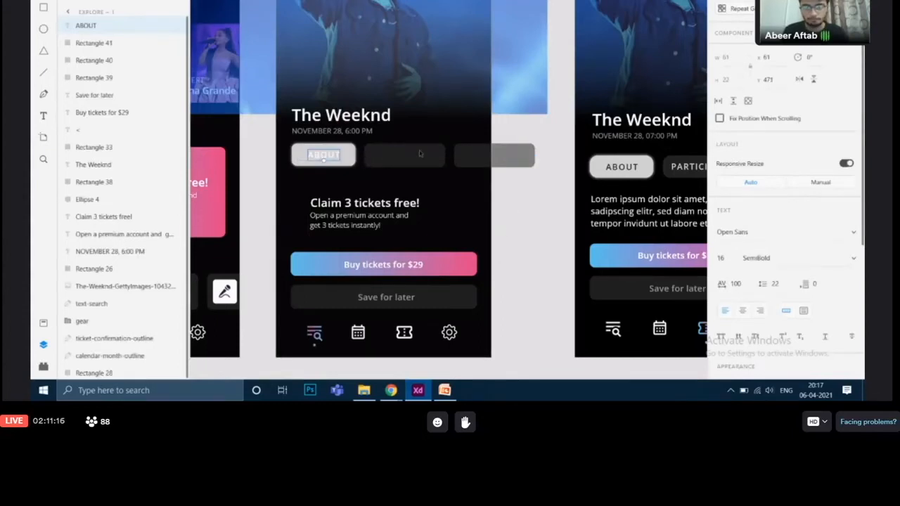
# Step: Set the ABOUT label's fill to #1F1F1F by sampling the dark Save for later bar
pyautogui.scroll(-5, 795, 269)
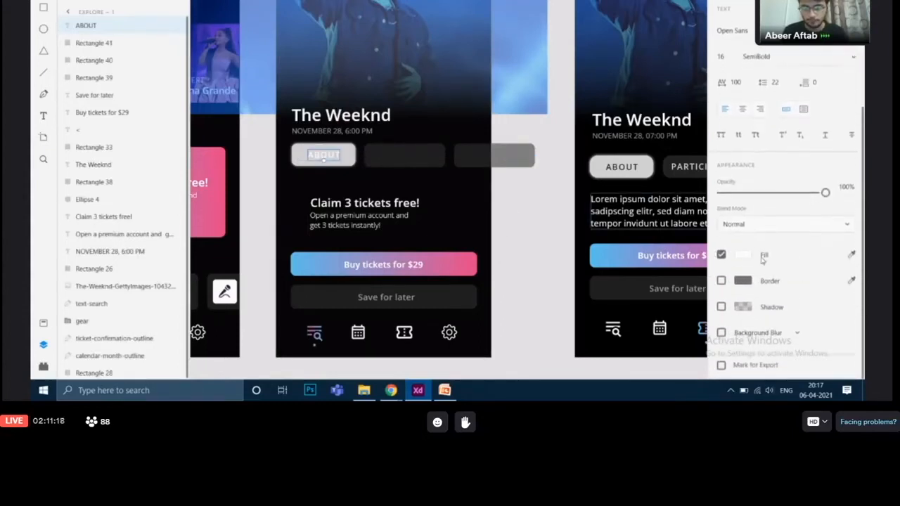
pyautogui.click(744, 256)
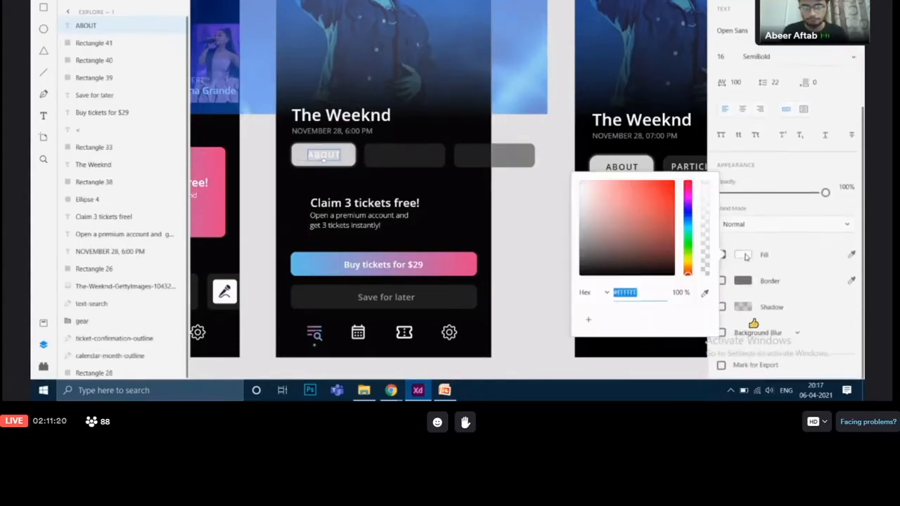
pyautogui.click(705, 293)
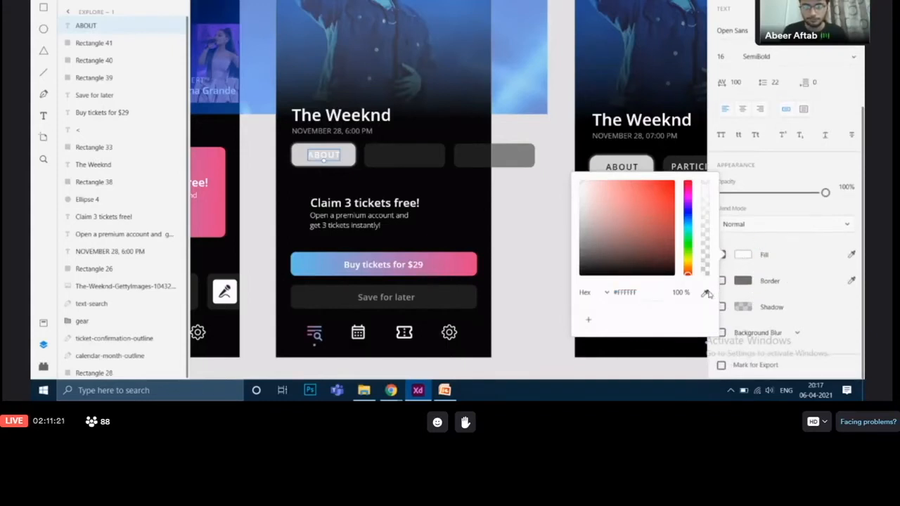
pyautogui.click(441, 295)
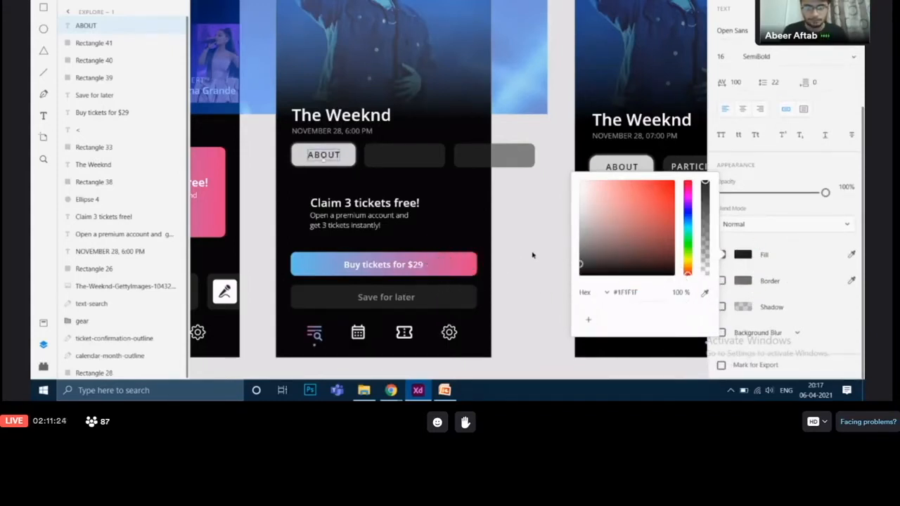
pyautogui.click(533, 255)
pyautogui.moveTo(506, 231); pyautogui.dragTo(392, 211)
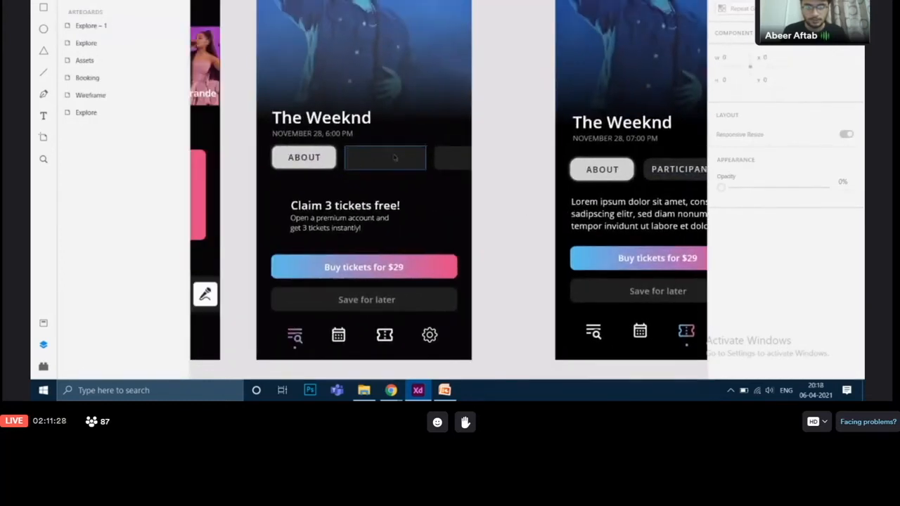
# Step: Duplicate the ABOUT label and place the copy on the second tab, in line with the original
pyautogui.click(305, 158)
pyautogui.hotkey('ctrl', 'd')
pyautogui.moveTo(304, 159); pyautogui.dragTo(394, 161)
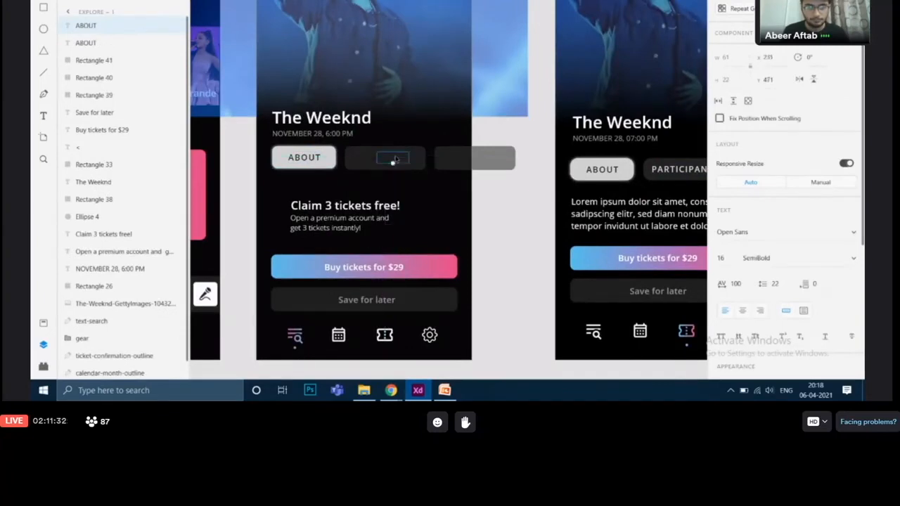
# Step: Change the copied ABOUT label's fill to a light grey so it reads against the dark second tab
pyautogui.doubleClick(393, 159)
pyautogui.scroll(-3, 765, 257)
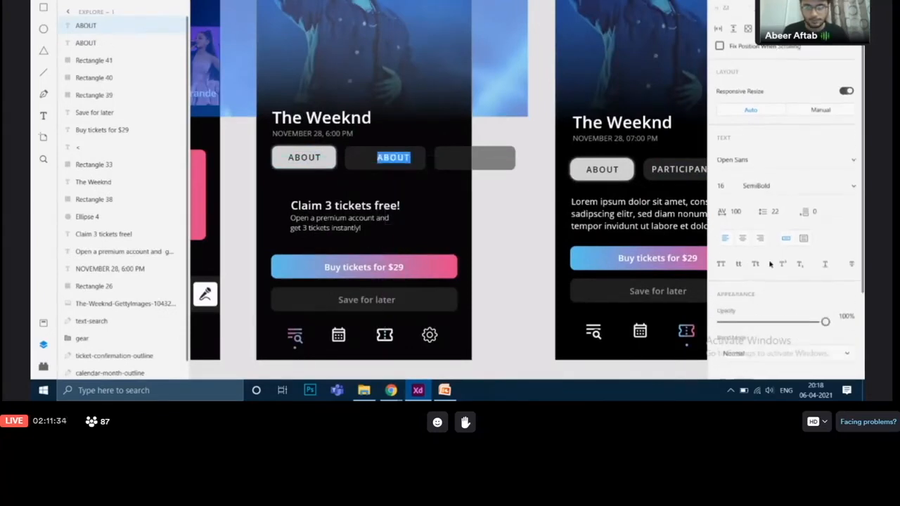
pyautogui.click(744, 255)
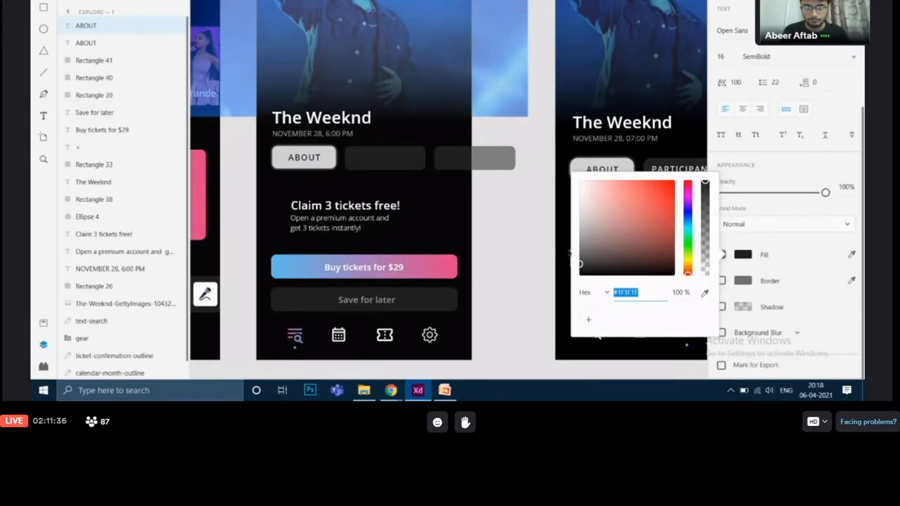
pyautogui.click(582, 247)
pyautogui.moveTo(582, 247); pyautogui.dragTo(571, 212)
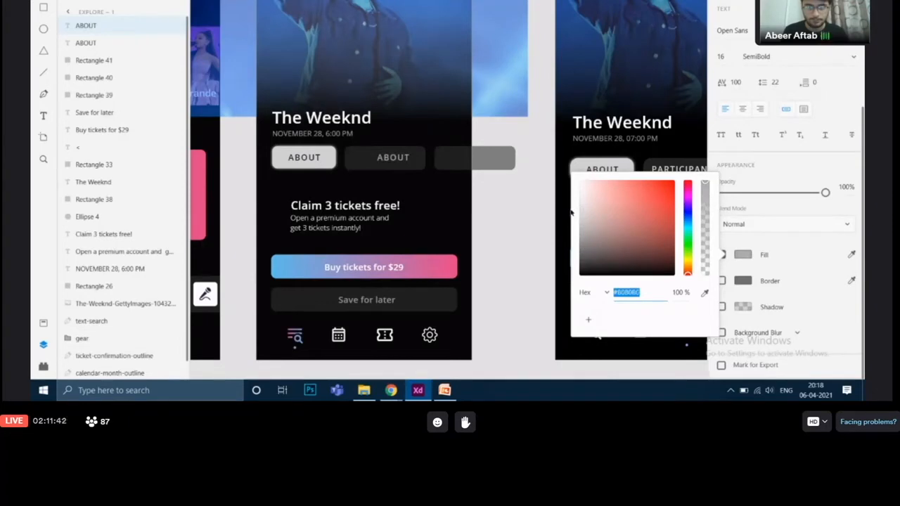
pyautogui.click(535, 230)
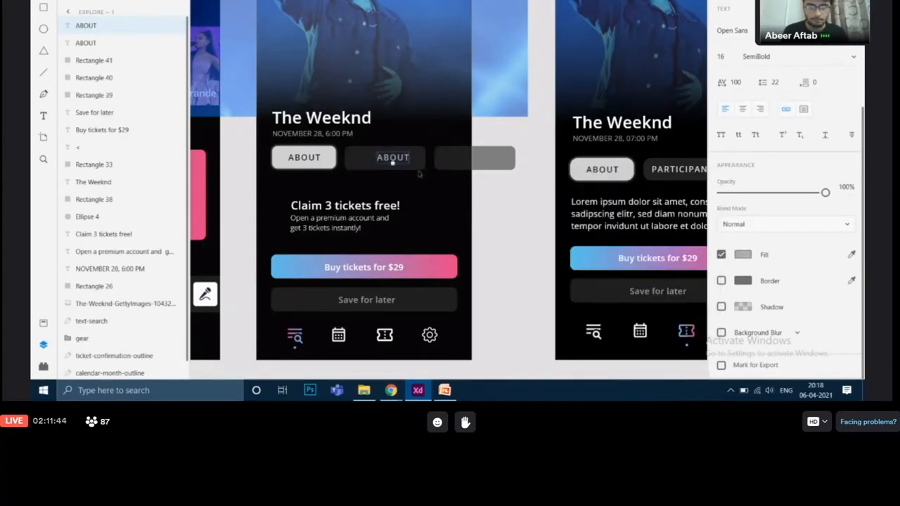
# Step: Change the second tab's label to PARTICIPANTS and centre it on the tab
pyautogui.doubleClick(392, 160)
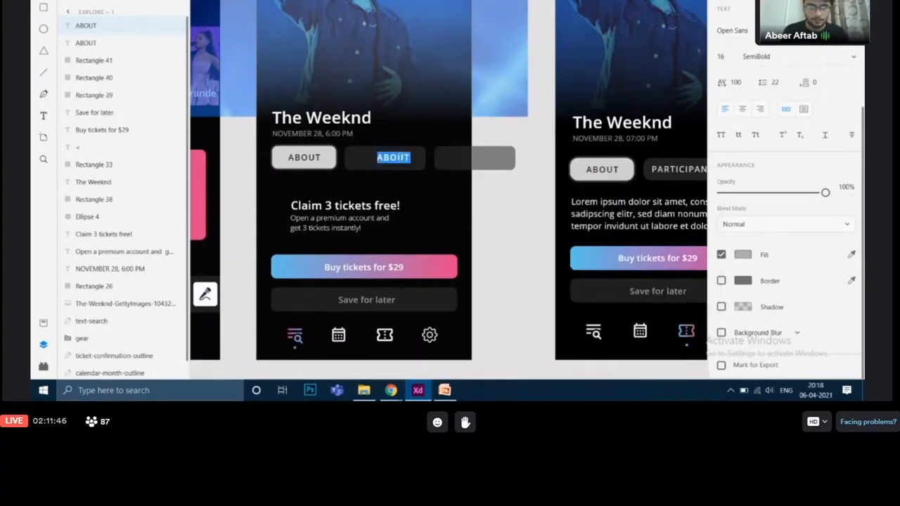
pyautogui.write('PA')
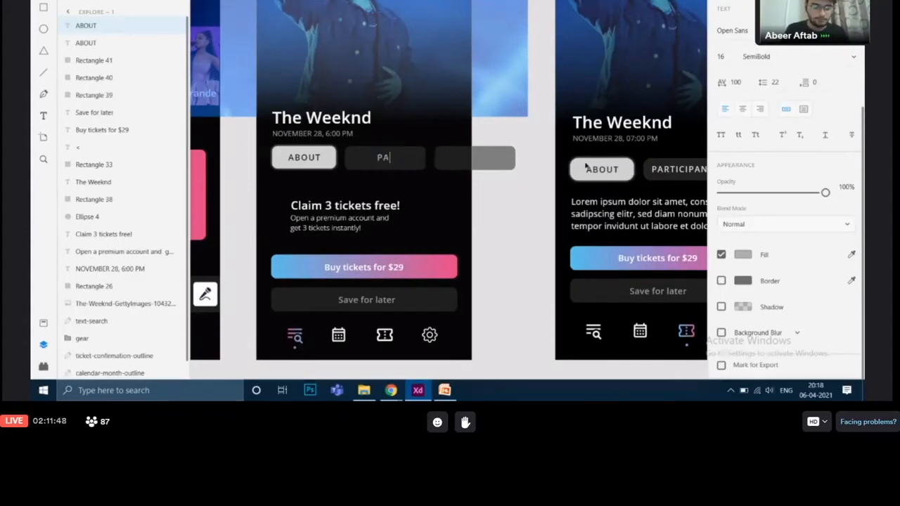
pyautogui.write('RTICIPANTS')
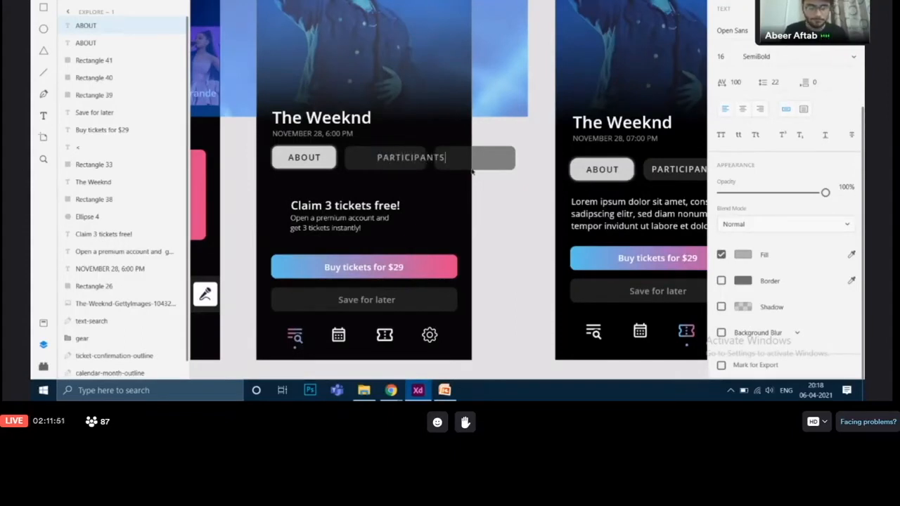
pyautogui.press('Escape')
pyautogui.moveTo(430, 158); pyautogui.dragTo(406, 159)
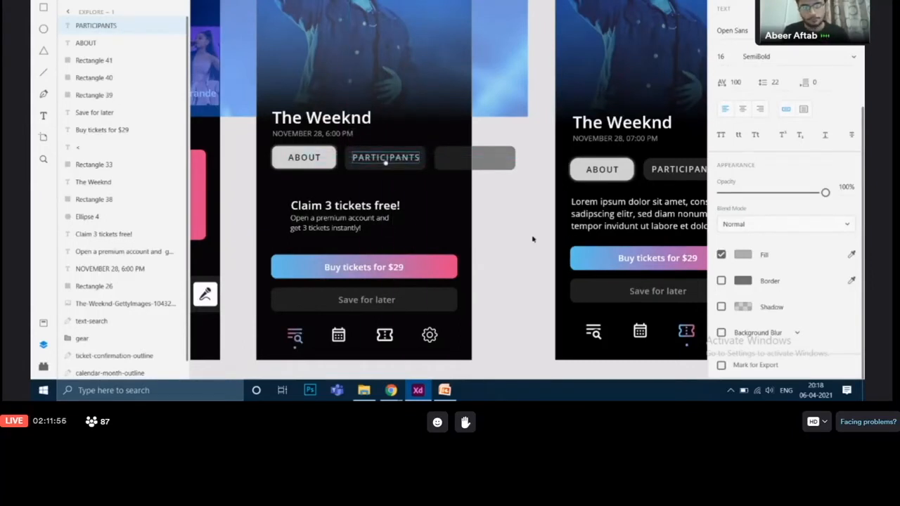
# Step: Copy the PARTICIPANTS label onto the third tab and change the copy's text to LOCATION, centred on the tab
pyautogui.hotkey('ctrl', 'd')
pyautogui.moveTo(401, 159); pyautogui.dragTo(490, 160)
pyautogui.doubleClick(490, 160)
pyautogui.press('BackSpace')
pyautogui.write('lo')
pyautogui.press('BackSpace')
pyautogui.press('BackSpace')
pyautogui.press('BackSpace')
pyautogui.write('LOCATION')
pyautogui.moveTo(465, 162); pyautogui.dragTo(474, 159)
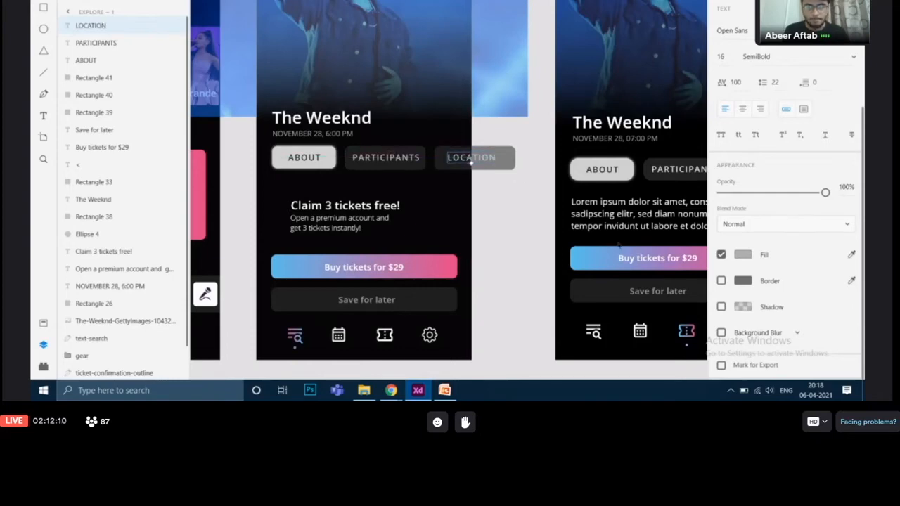
pyautogui.click(527, 237)
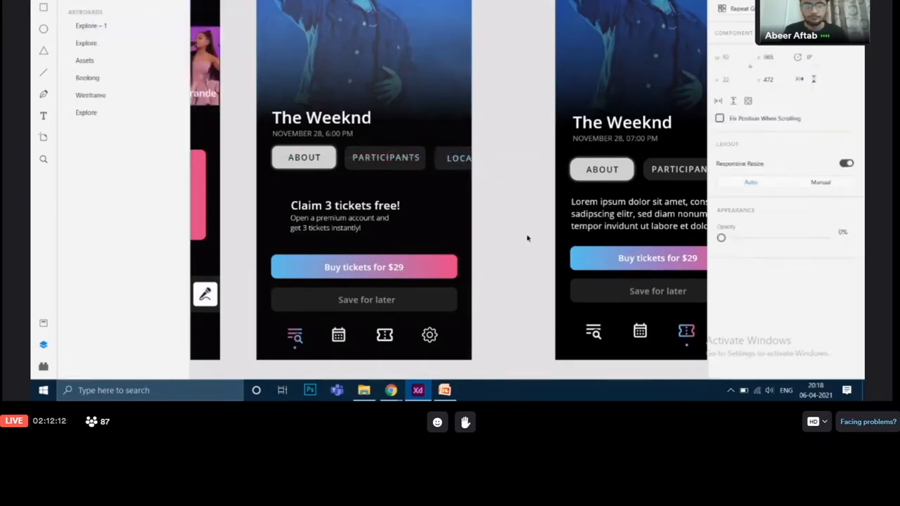
# Step: Delete the Claim 3 tickets free! heading and its premium account text from the Explore – 1 artboard
pyautogui.moveTo(523, 232); pyautogui.dragTo(435, 186)
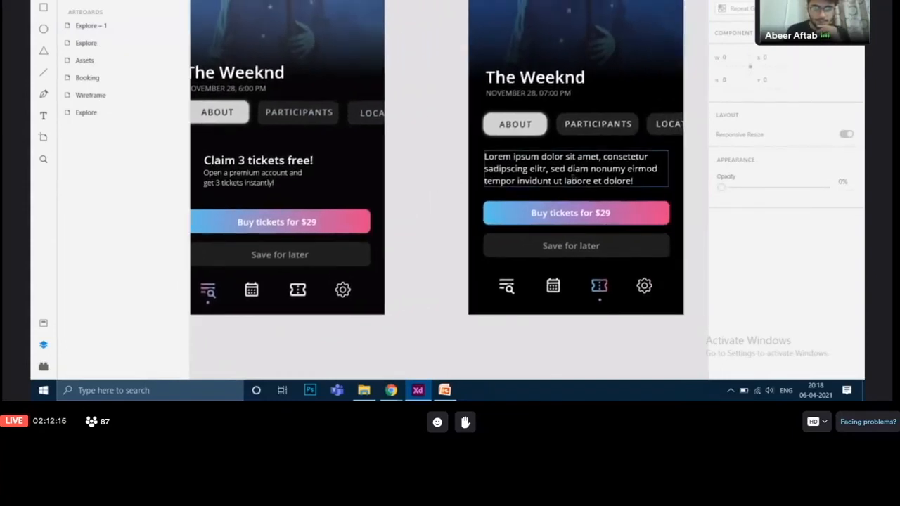
pyautogui.click(586, 171)
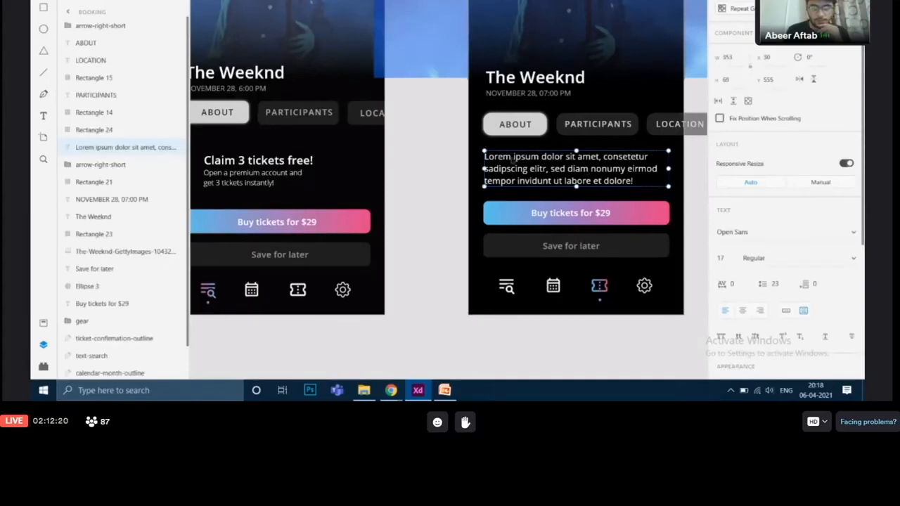
pyautogui.moveTo(435, 203); pyautogui.dragTo(492, 220)
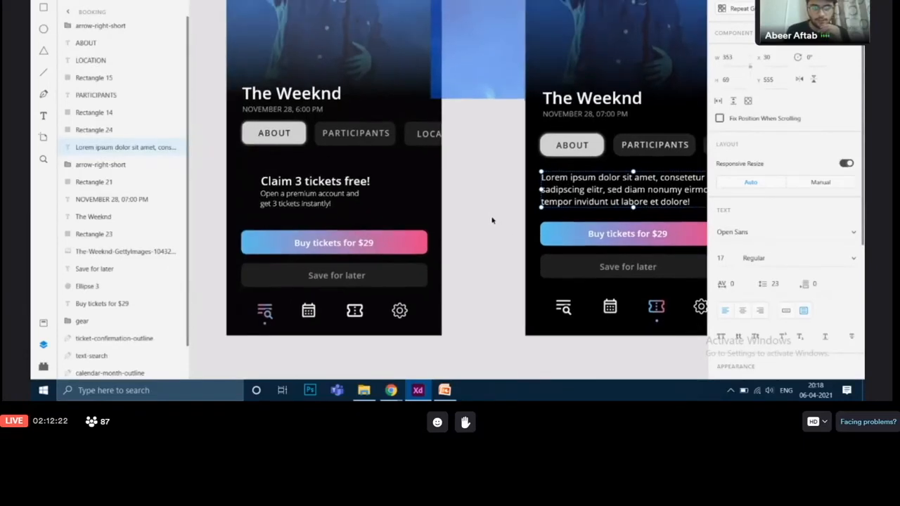
pyautogui.click(304, 187)
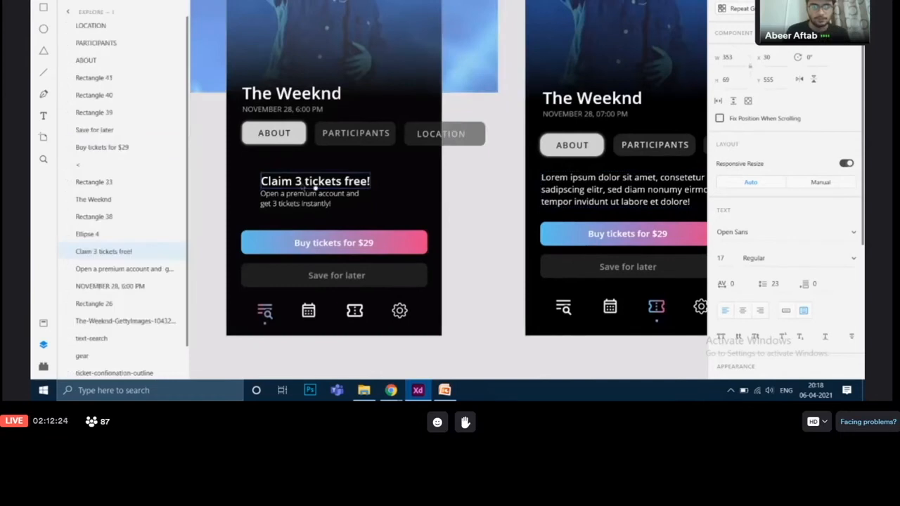
pyautogui.keyDown('shift'); pyautogui.click(309, 199); pyautogui.keyUp('shift')
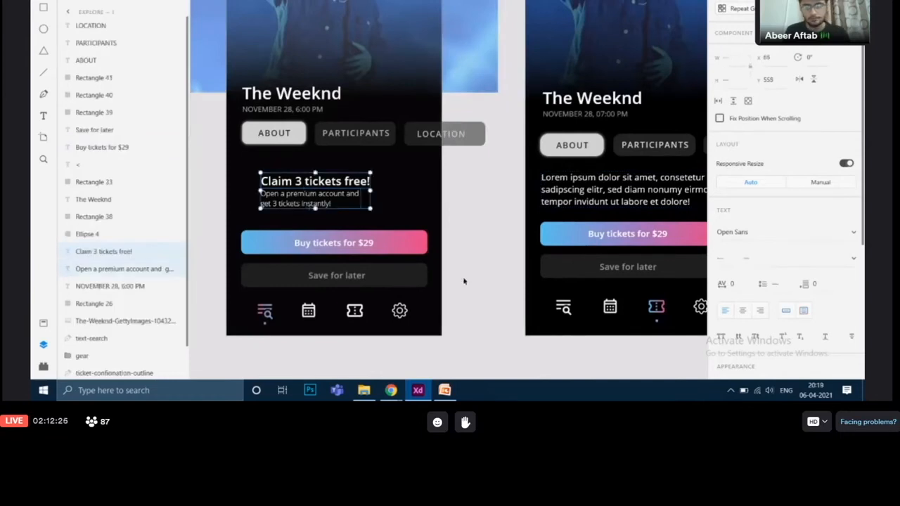
pyautogui.press('Delete')
# Step: Draw a text area about 364 × 115 between the tabs and the Buy tickets button, containing Lorem ipsum donor
pyautogui.moveTo(468, 223); pyautogui.dragTo(457, 213)
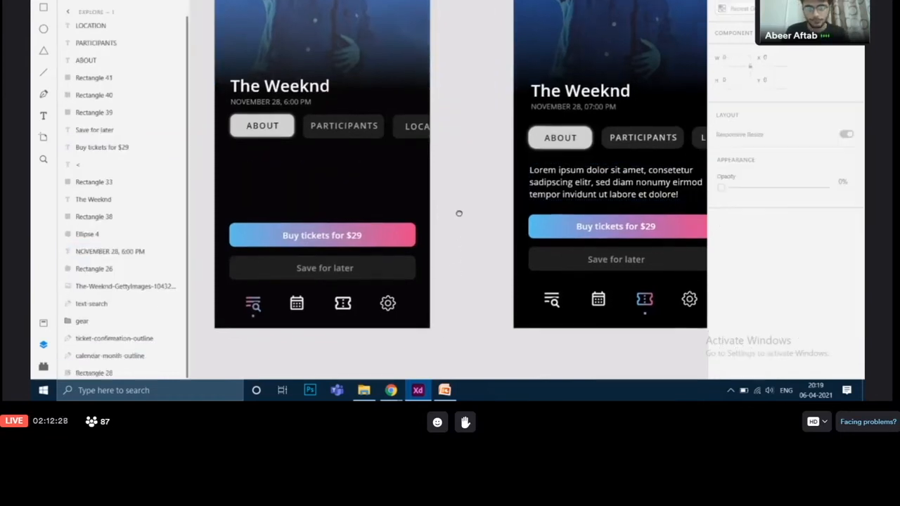
pyautogui.click(580, 195)
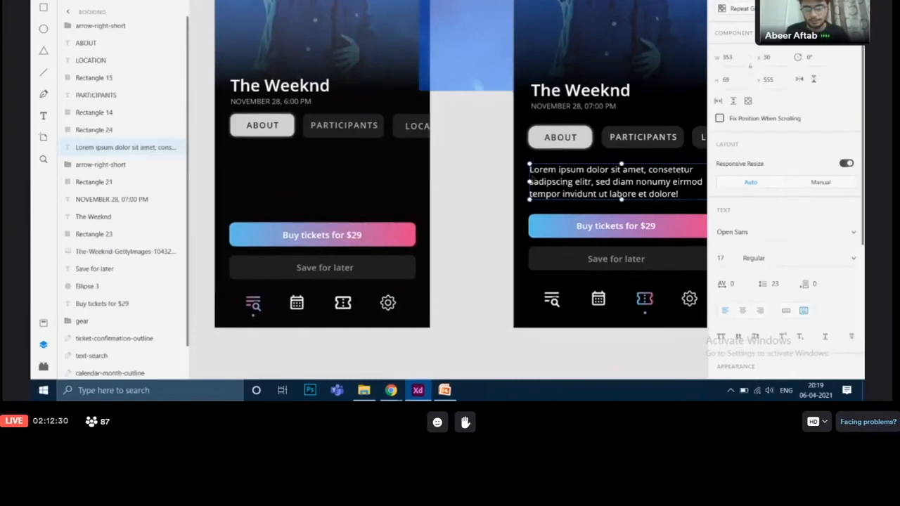
pyautogui.moveTo(679, 200); pyautogui.dragTo(614, 203)
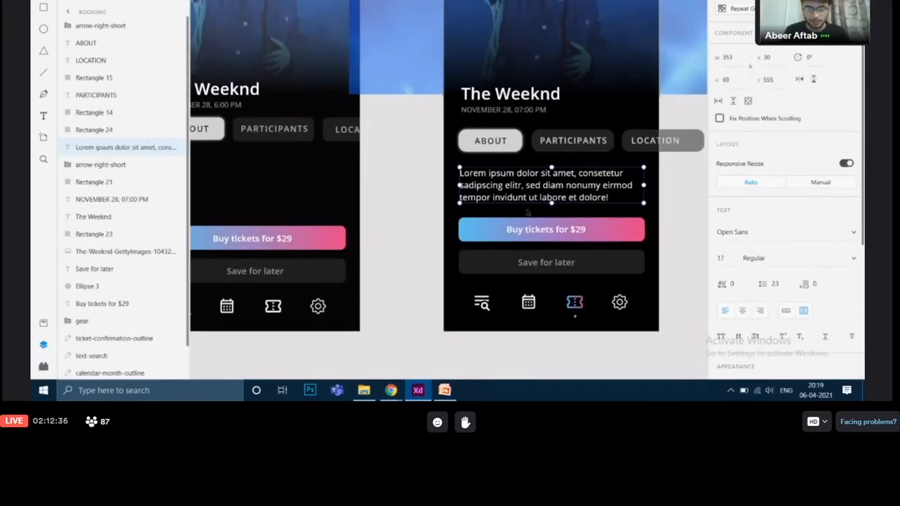
pyautogui.click(397, 225)
pyautogui.hscroll(-1, 423, 217)
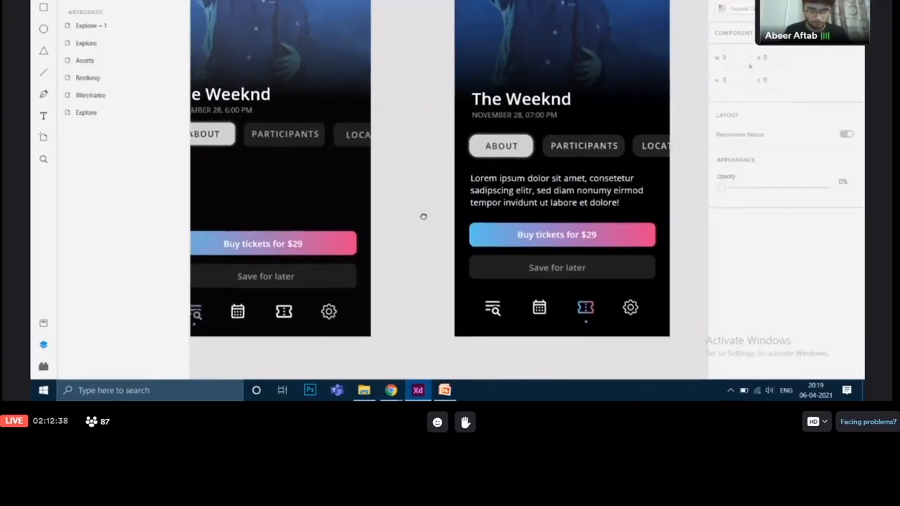
pyautogui.moveTo(423, 216); pyautogui.dragTo(477, 241)
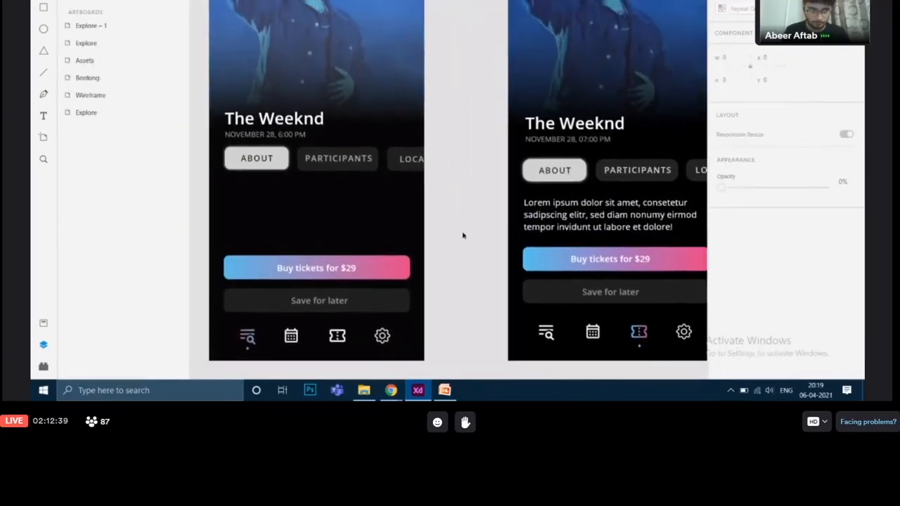
pyautogui.click(43, 115)
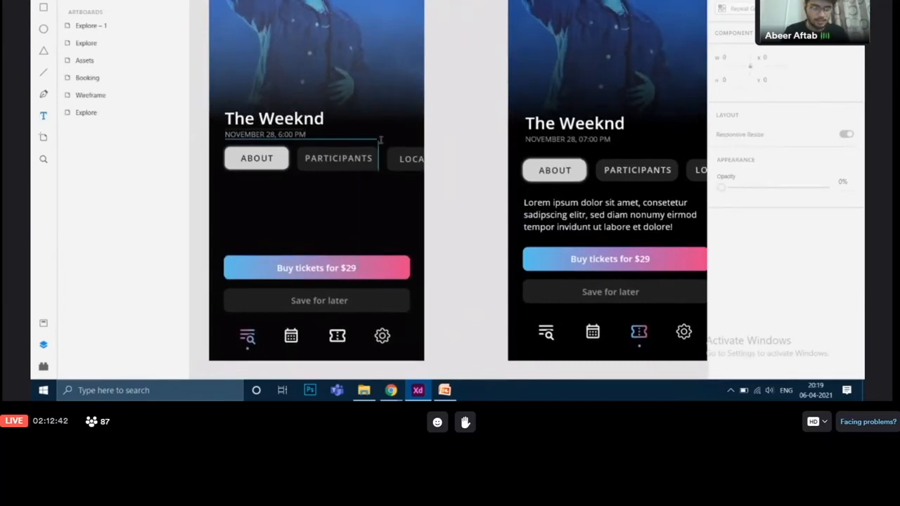
pyautogui.scroll(-1, 441, 172)
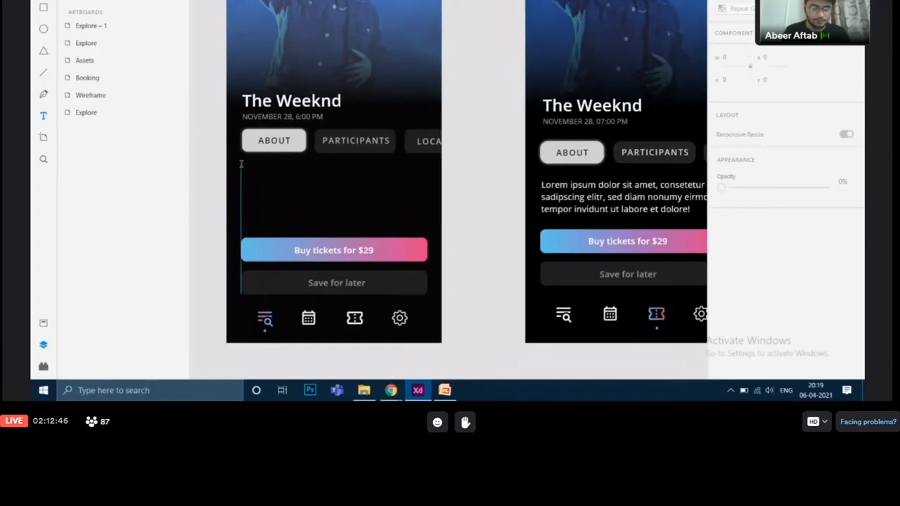
pyautogui.moveTo(242, 165); pyautogui.dragTo(430, 225)
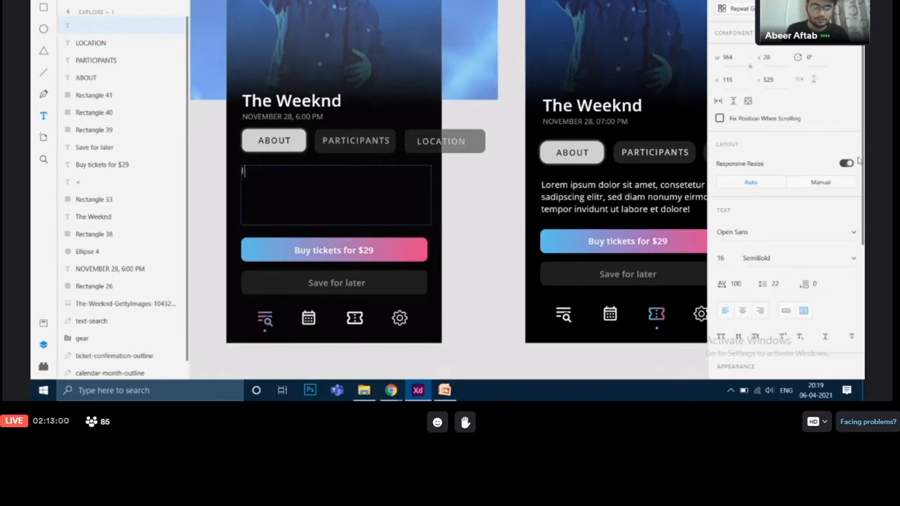
pyautogui.write('Lorem ipsum donor')
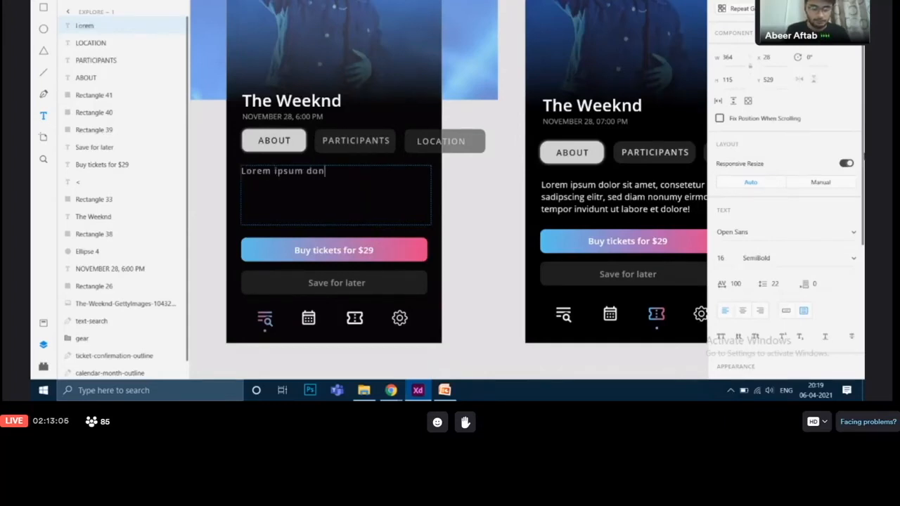
pyautogui.press('Escape')
# Step: Replace the Lorem ipsum donor text with the full description copied from the Booking artboard
pyautogui.doubleClick(643, 198)
pyautogui.hotkey('ctrl', 'c')
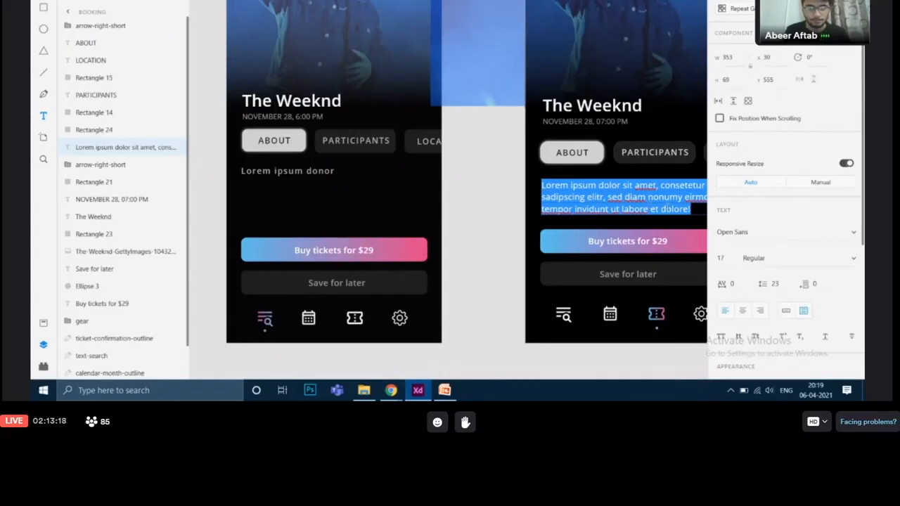
pyautogui.click(319, 171)
pyautogui.doubleClick(319, 171)
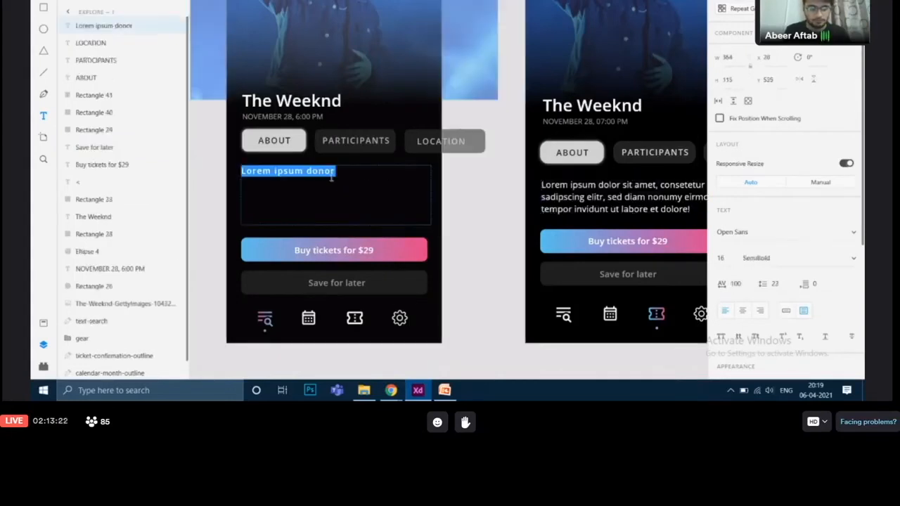
pyautogui.hotkey('ctrl', 'v')
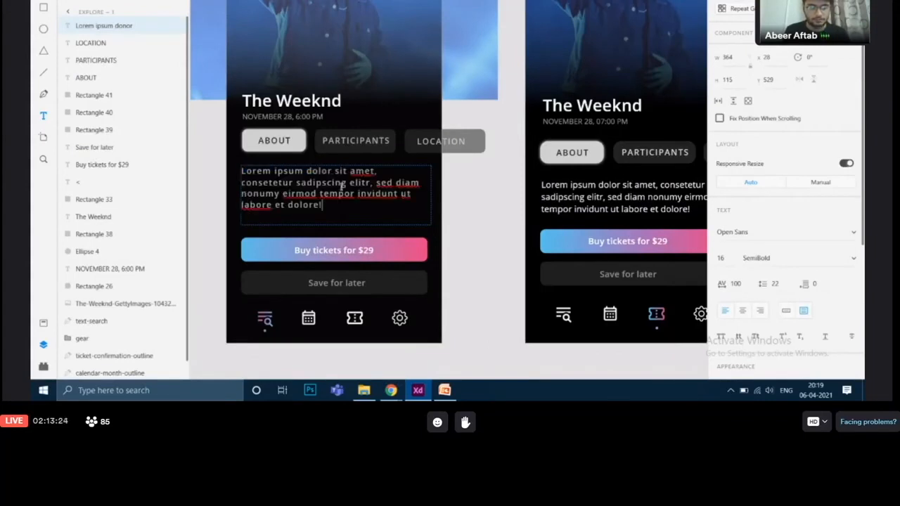
pyautogui.press('Escape')
# Step: Set the new description's font size to 17 to match Booking's description
pyautogui.doubleClick(575, 200)
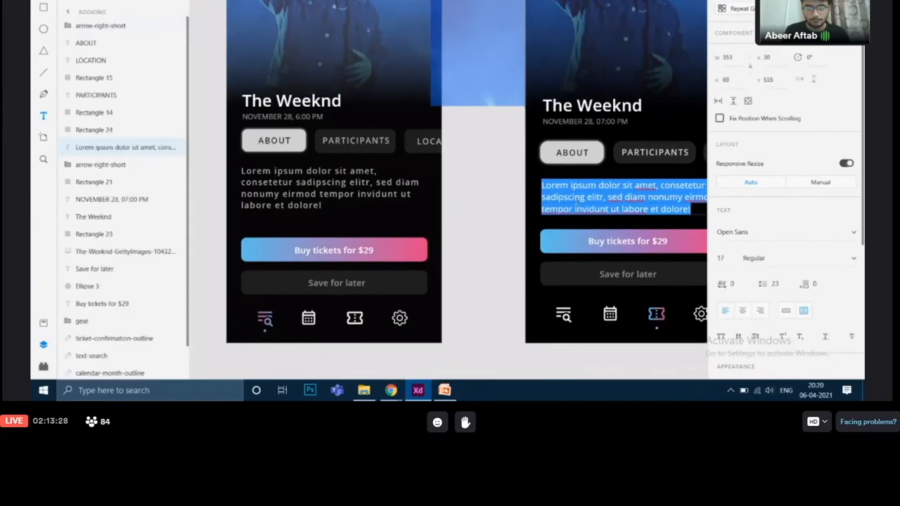
pyautogui.press('Escape')
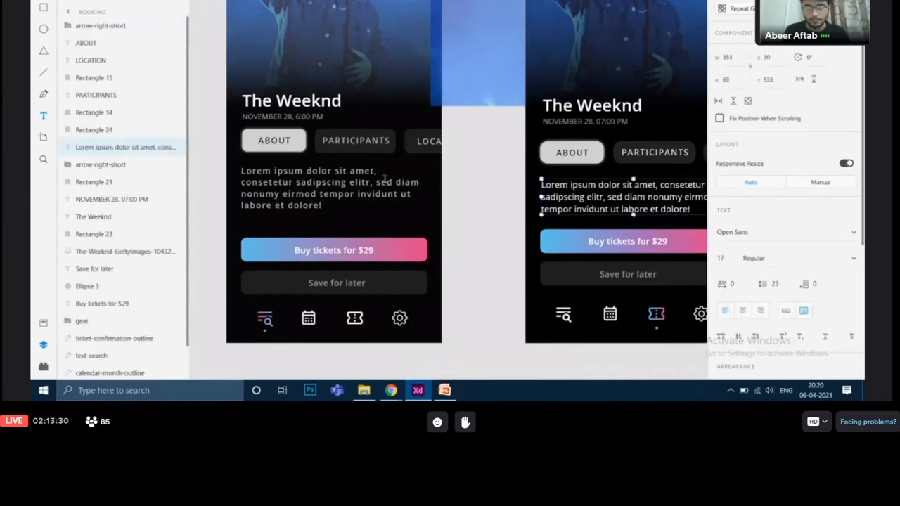
pyautogui.doubleClick(386, 183)
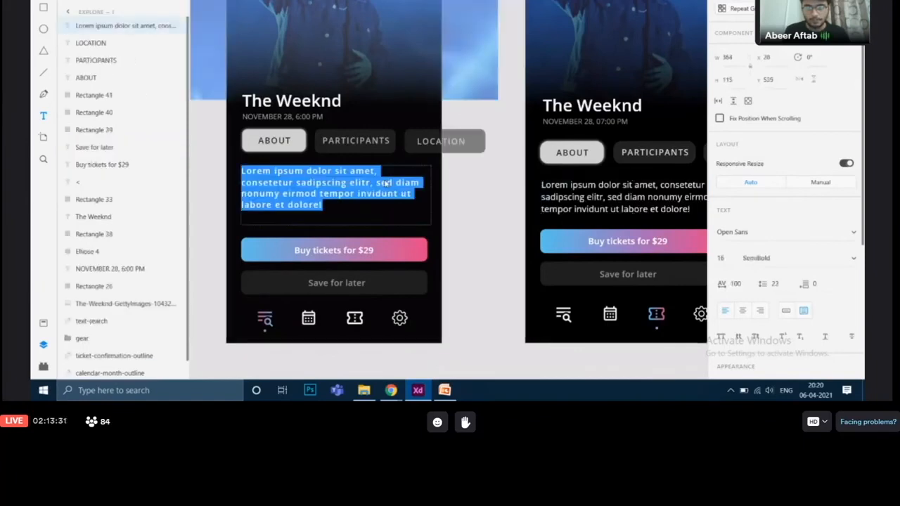
pyautogui.click(724, 260)
pyautogui.press('BackSpace')
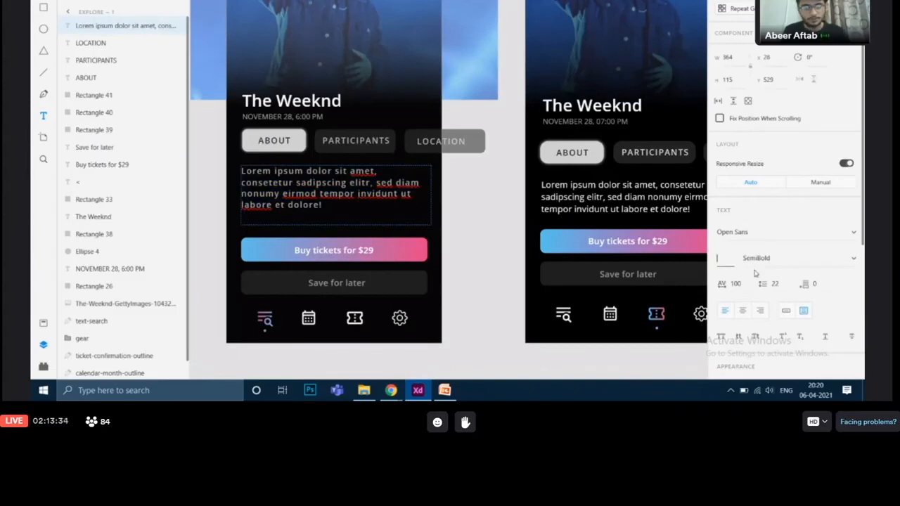
pyautogui.write('17')
pyautogui.press('Return')
# Step: Set the new description text's fill to white, #FFFFFF
pyautogui.scroll(-5, 755, 273)
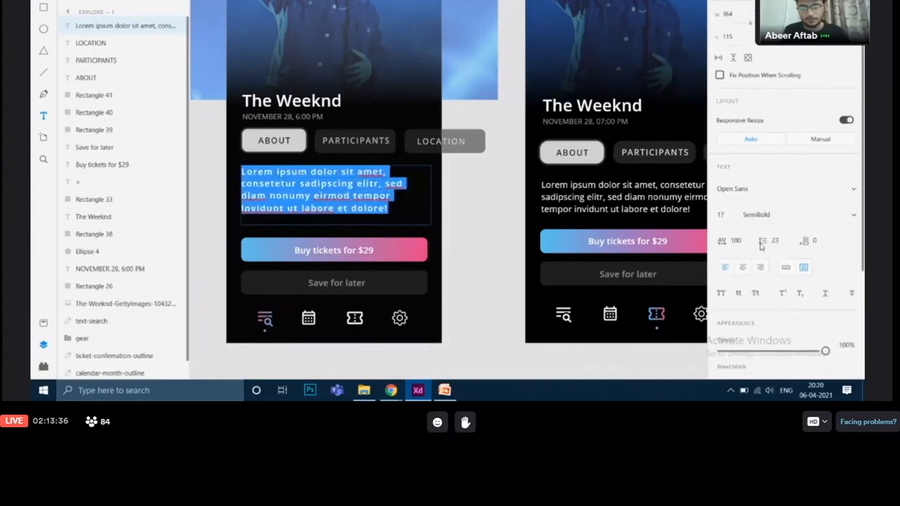
pyautogui.click(743, 273)
pyautogui.moveTo(604, 252); pyautogui.dragTo(561, 193)
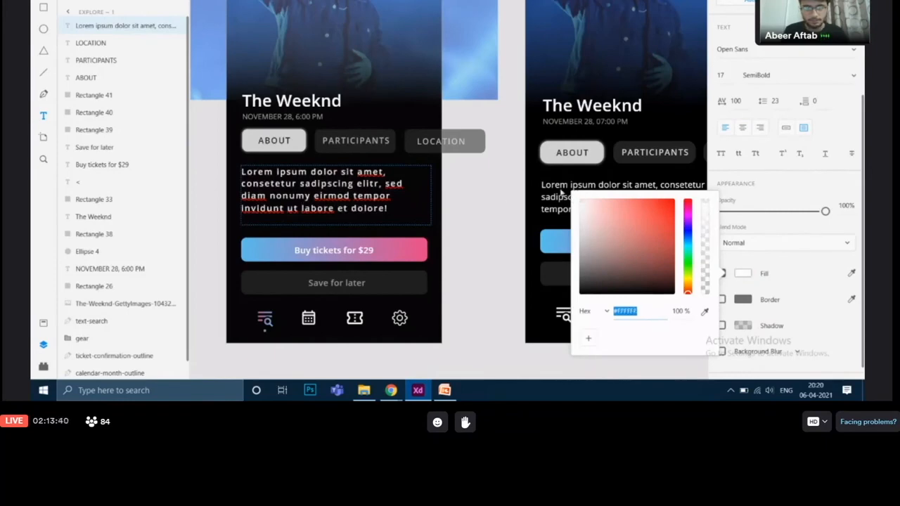
pyautogui.click(478, 208)
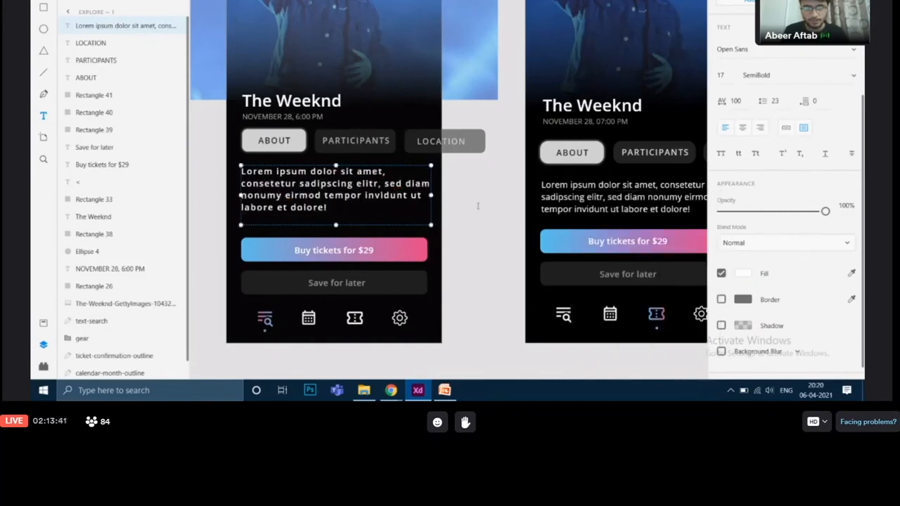
# Step: Set the new description text's character spacing to 0 on the Explore – 1 artboard
pyautogui.scroll(4, 728, 220)
pyautogui.click(738, 222)
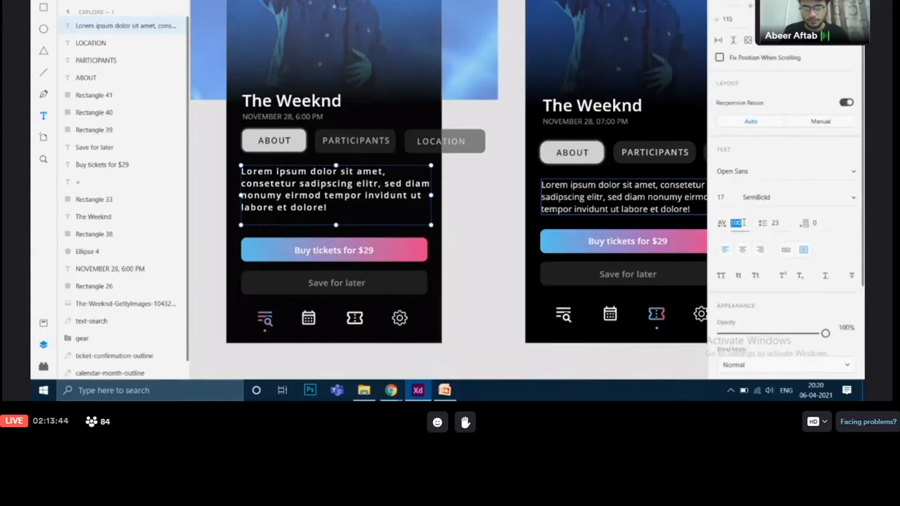
pyautogui.press('BackSpace')
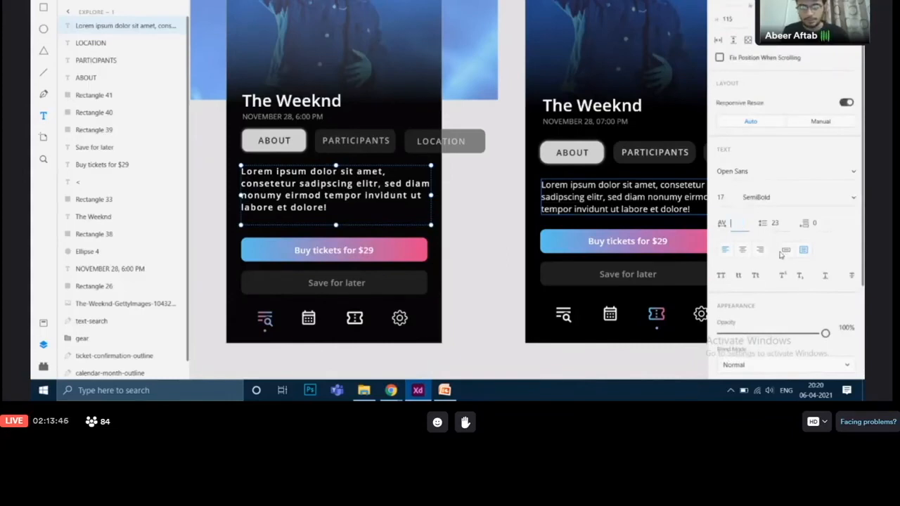
pyautogui.press('Return')
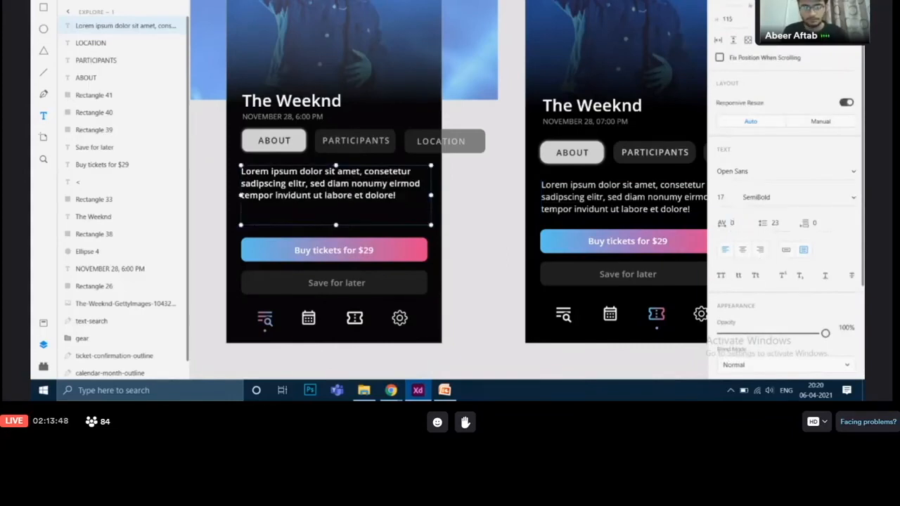
# Step: Change the new description's font weight to Regular to match the Booking artboard's description
pyautogui.doubleClick(622, 197)
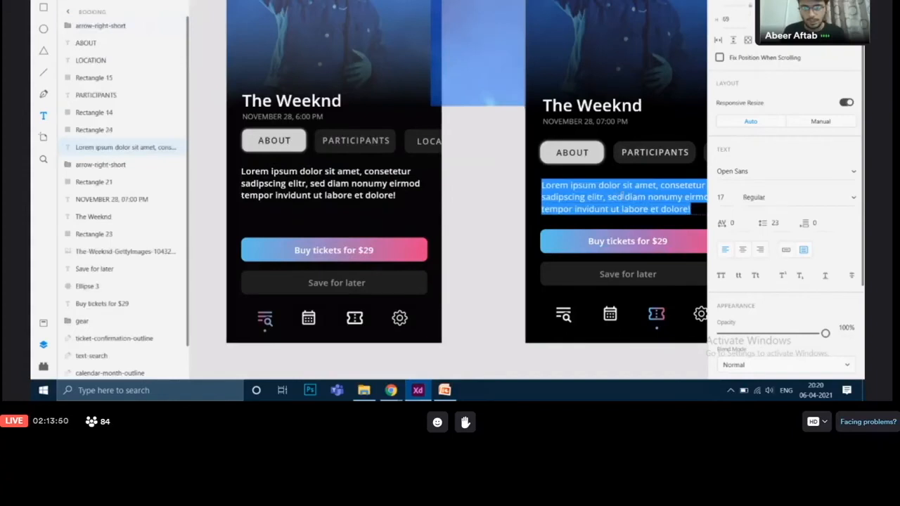
pyautogui.click(354, 184)
pyautogui.doubleClick(354, 184)
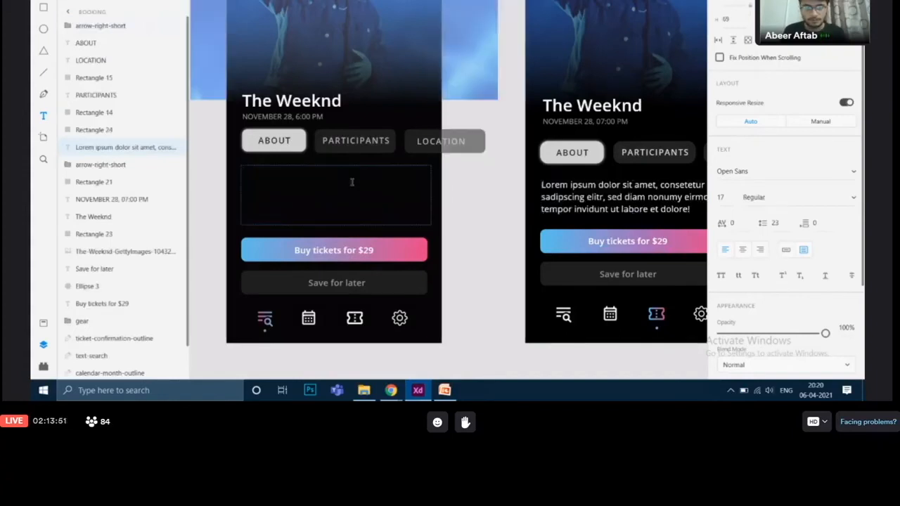
pyautogui.click(841, 199)
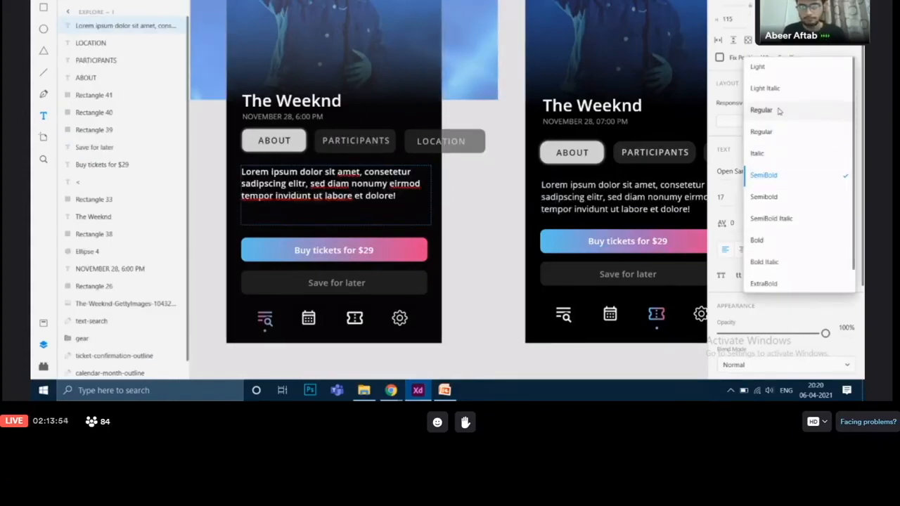
pyautogui.click(760, 110)
pyautogui.press('Escape')
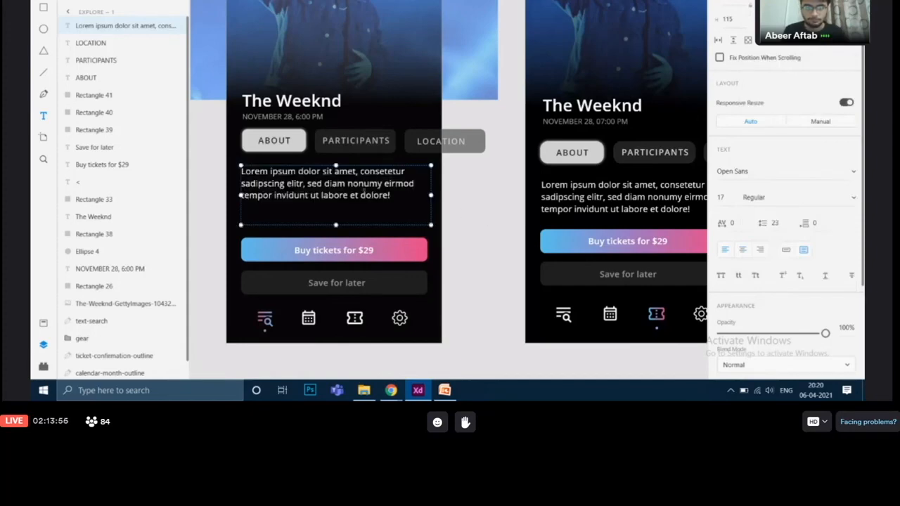
# Step: Shorten the description's text area to about 93 high and shift it slightly down toward the Buy tickets button
pyautogui.moveTo(335, 225); pyautogui.dragTo(335, 208)
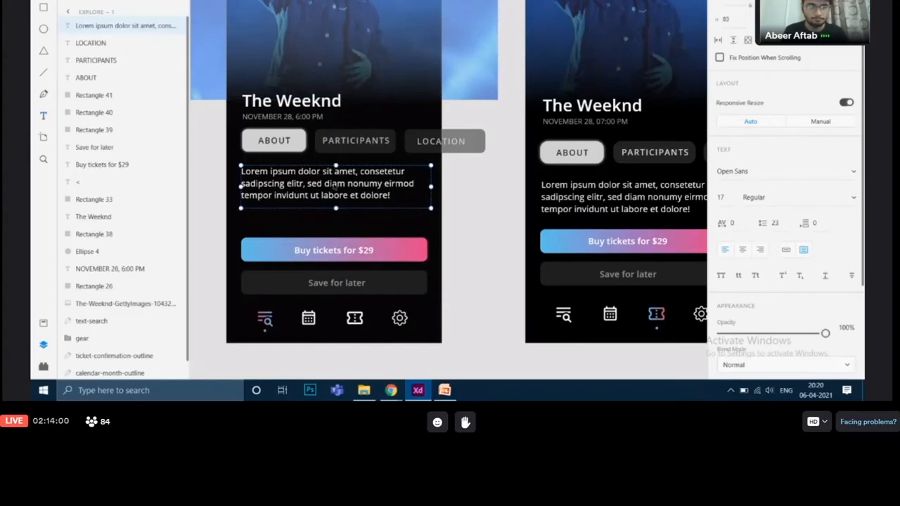
pyautogui.moveTo(345, 192); pyautogui.dragTo(347, 199)
pyautogui.click(487, 253)
pyautogui.moveTo(487, 246); pyautogui.dragTo(429, 136)
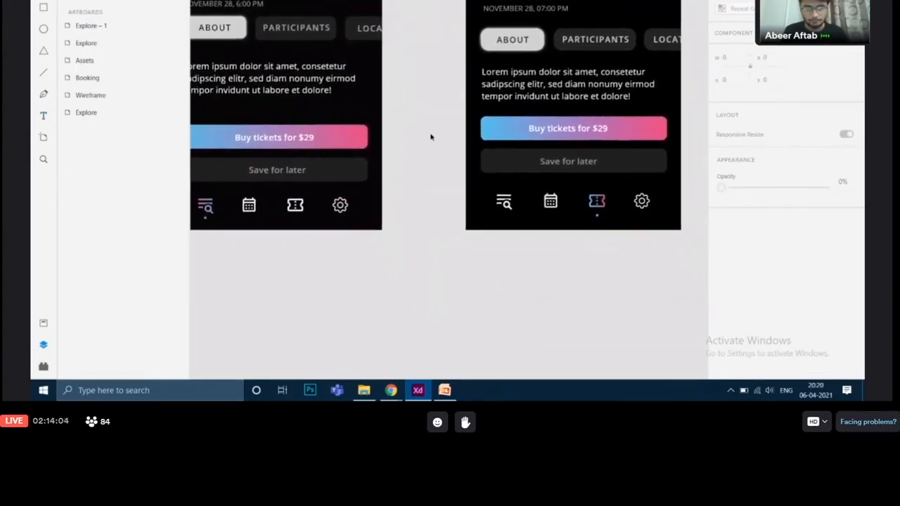
# Step: Give the ticket icon in Explore – 1's navigation bar a linear gradient fill running horizontally, following Booking's highlighted ticket icon
pyautogui.click(597, 203)
pyautogui.click(596, 214)
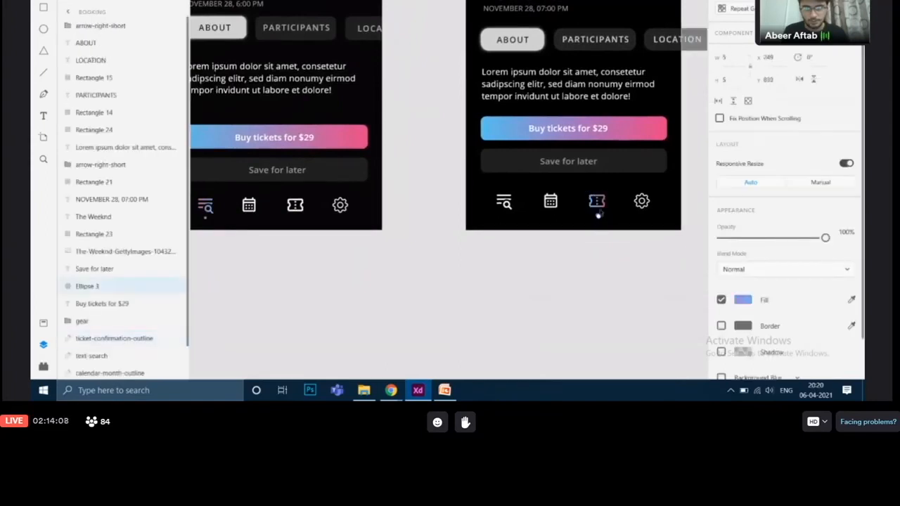
pyautogui.click(564, 244)
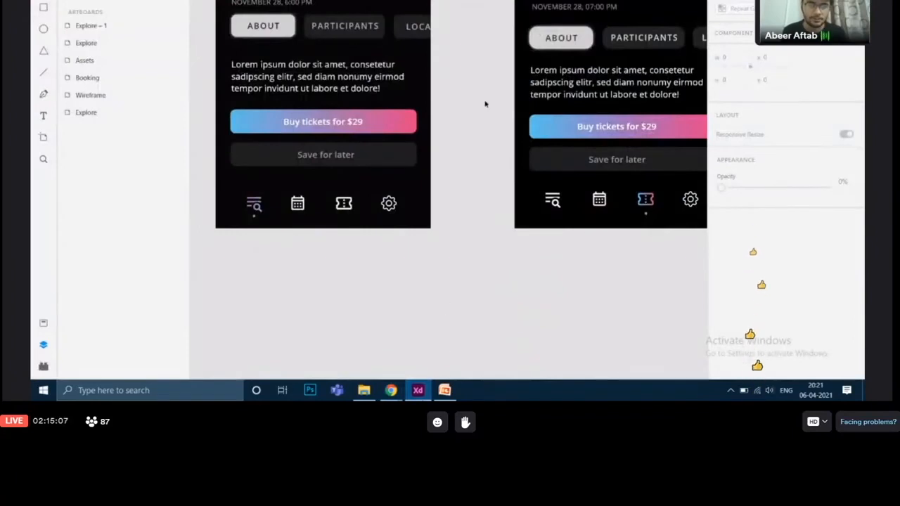
pyautogui.scroll(-2, 485, 101)
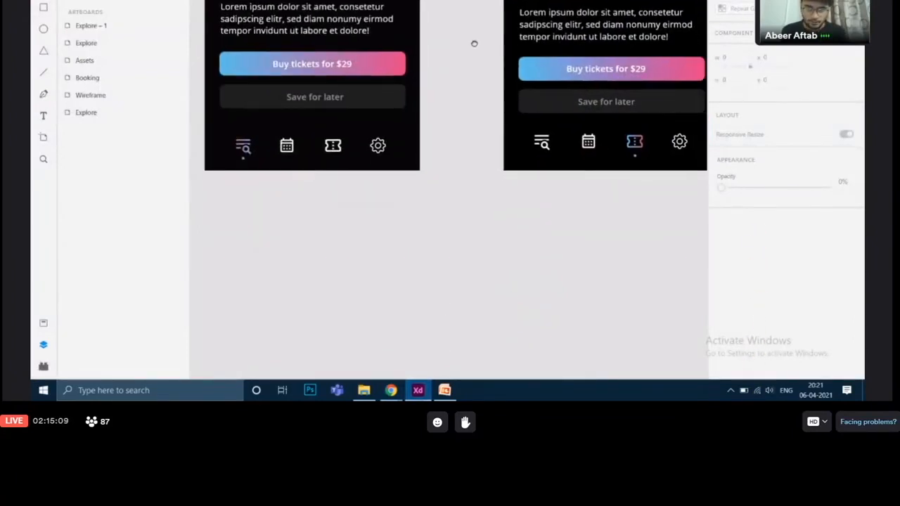
pyautogui.scroll(2, 474, 44)
pyautogui.hscroll(-1, 480, 112)
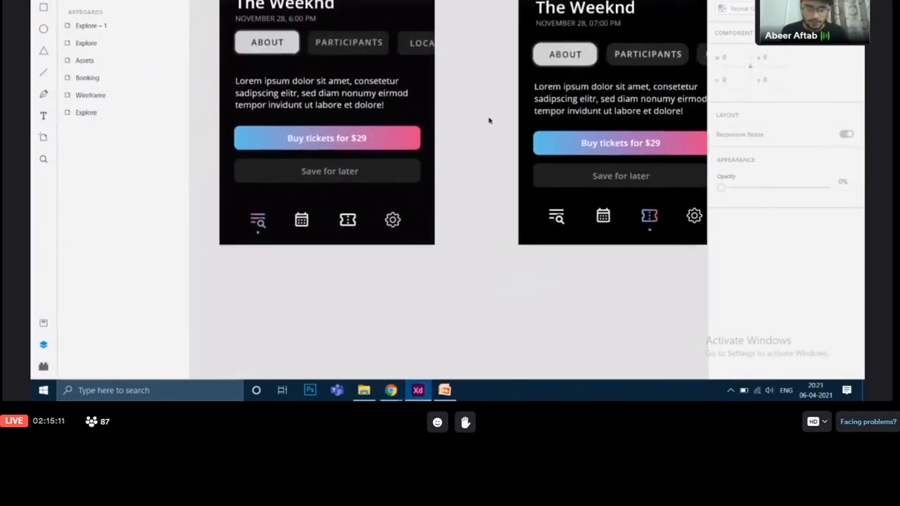
pyautogui.click(356, 225)
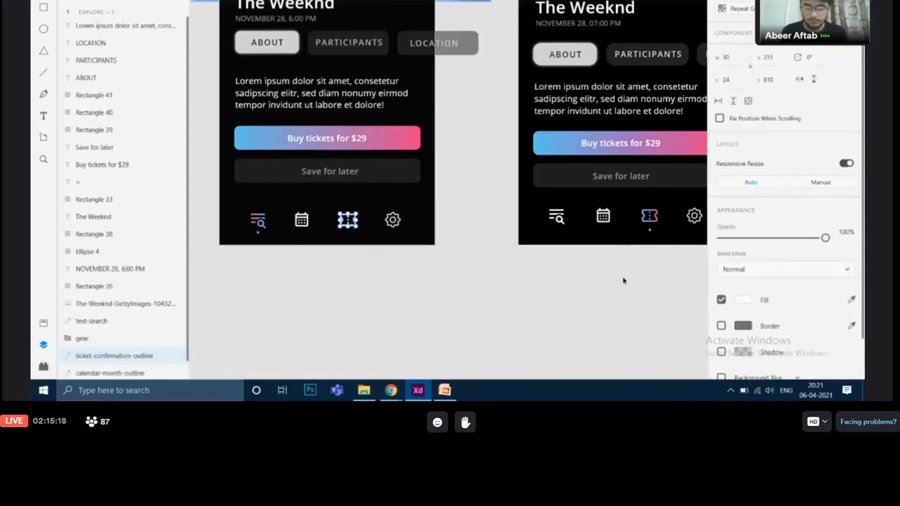
pyautogui.click(743, 301)
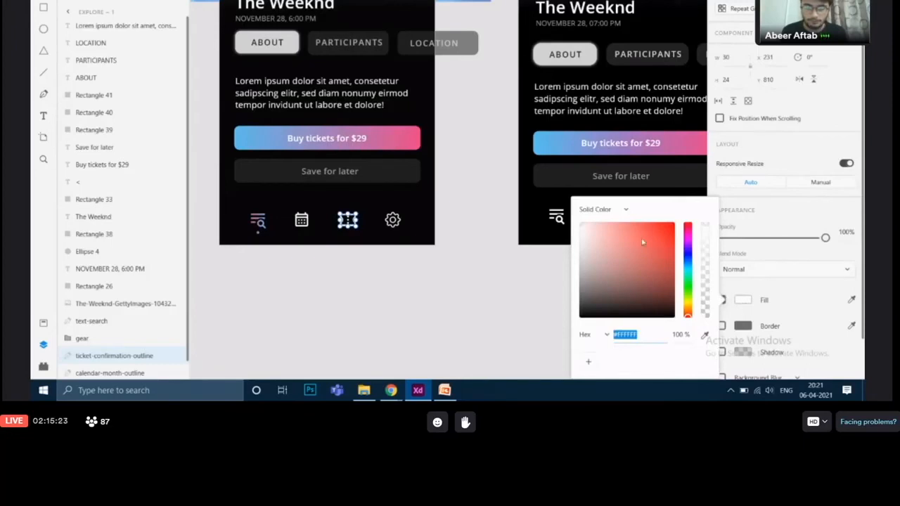
pyautogui.click(627, 211)
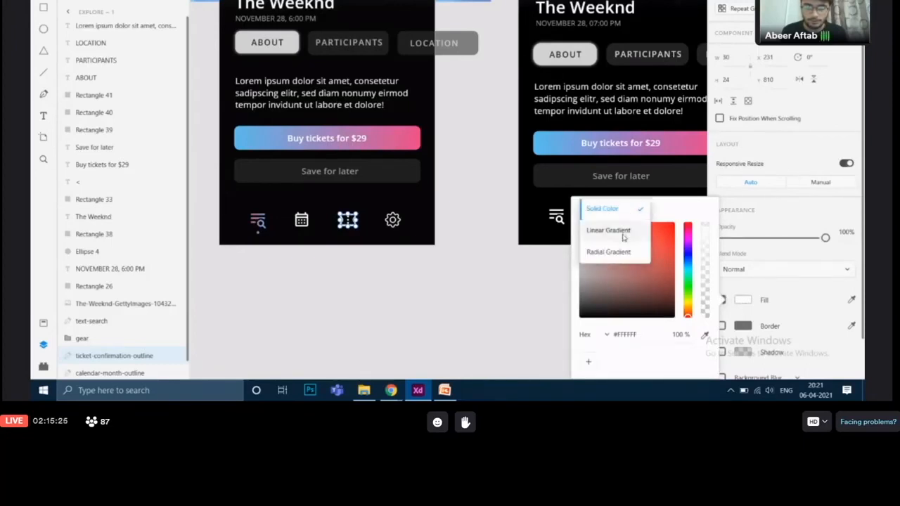
pyautogui.click(623, 235)
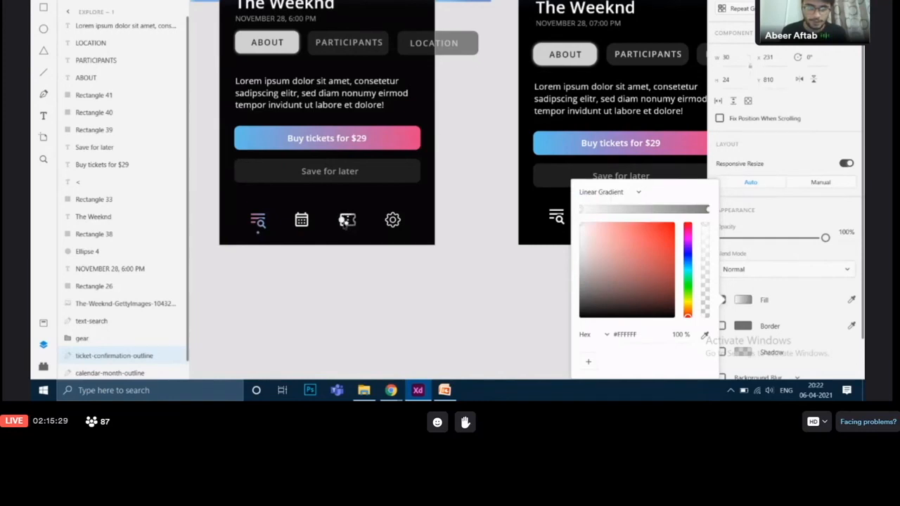
pyautogui.moveTo(347, 226); pyautogui.dragTo(354, 219)
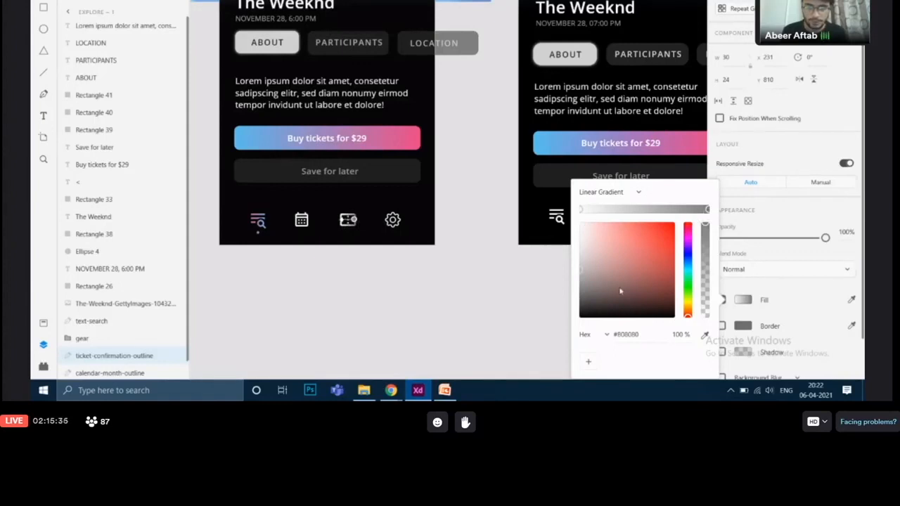
# Step: Set the ticket icon gradient's end stop to the light blue sampled from the Buy tickets button
pyautogui.click(706, 336)
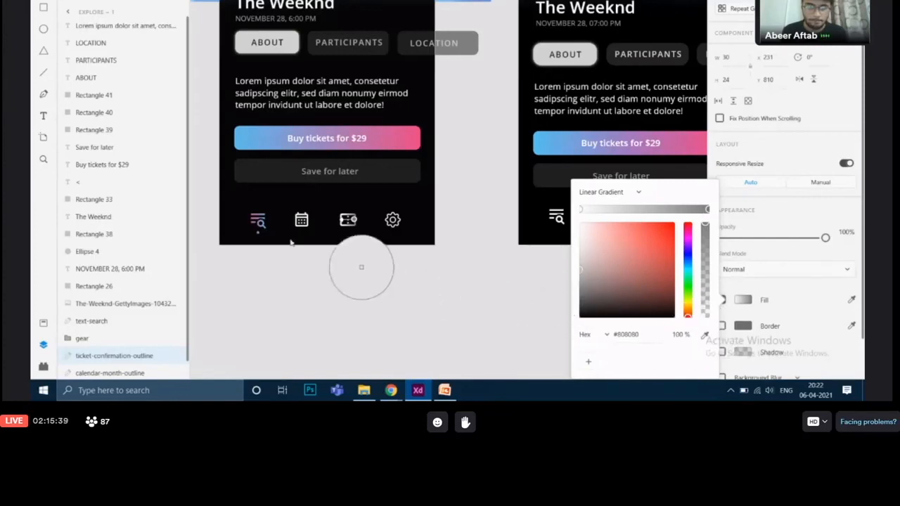
pyautogui.click(248, 146)
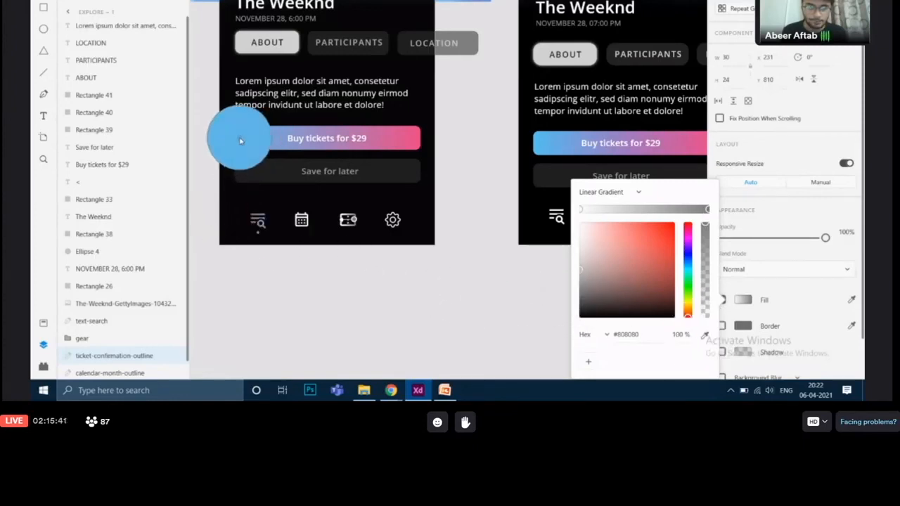
pyautogui.click(239, 141)
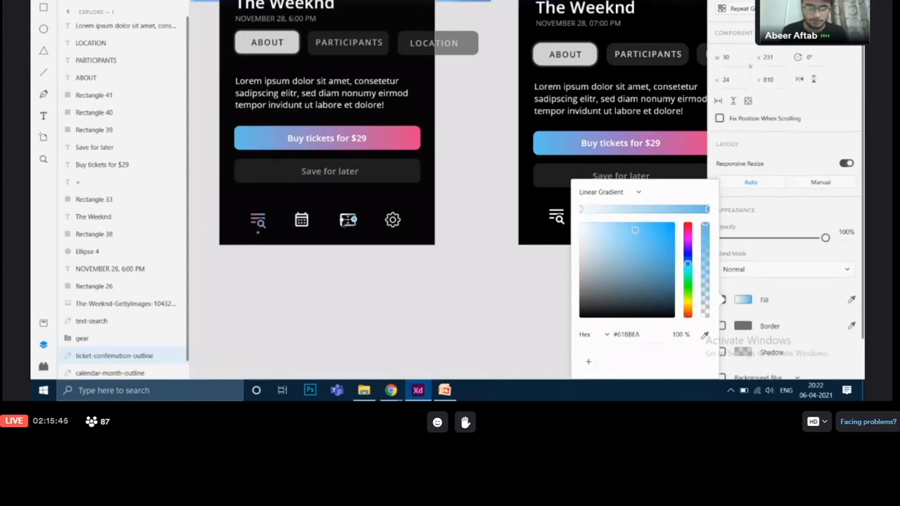
# Step: Set the ticket icon gradient's start stop to purple, #968CC3, sampled from the middle of the Buy tickets button
pyautogui.click(341, 220)
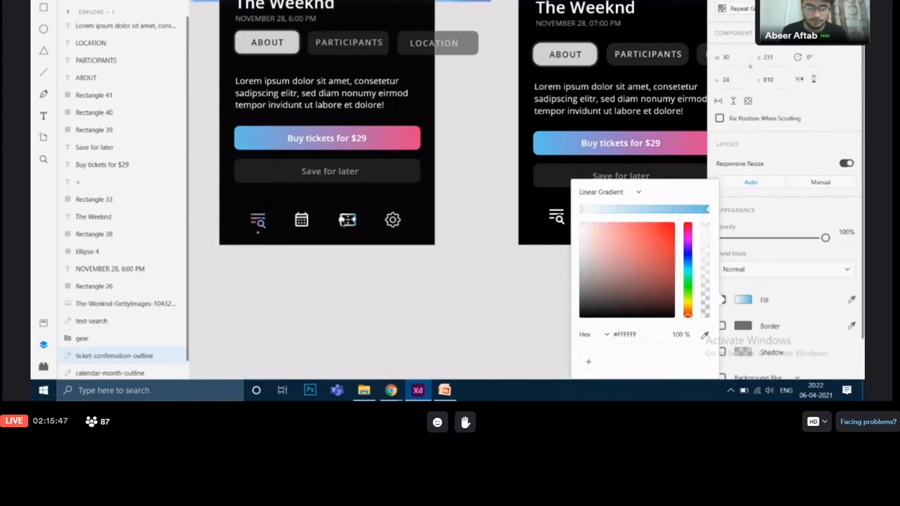
pyautogui.click(705, 335)
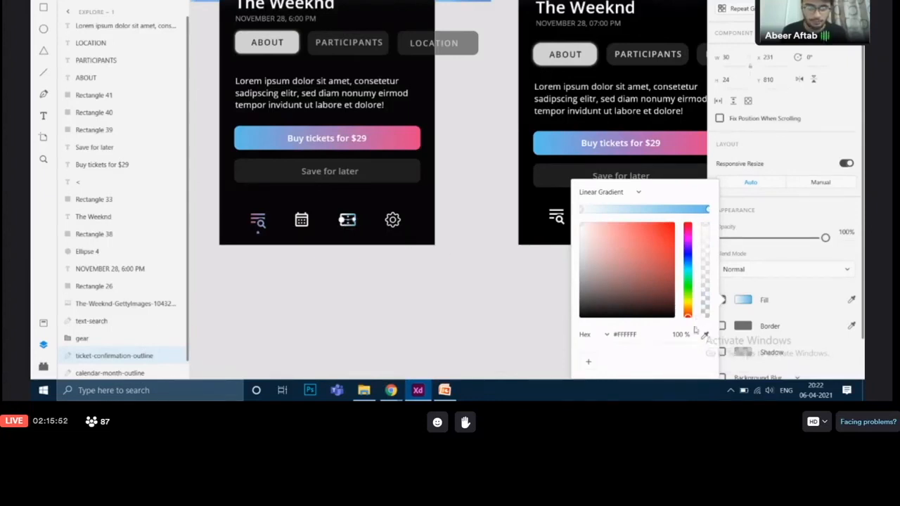
pyautogui.click(311, 131)
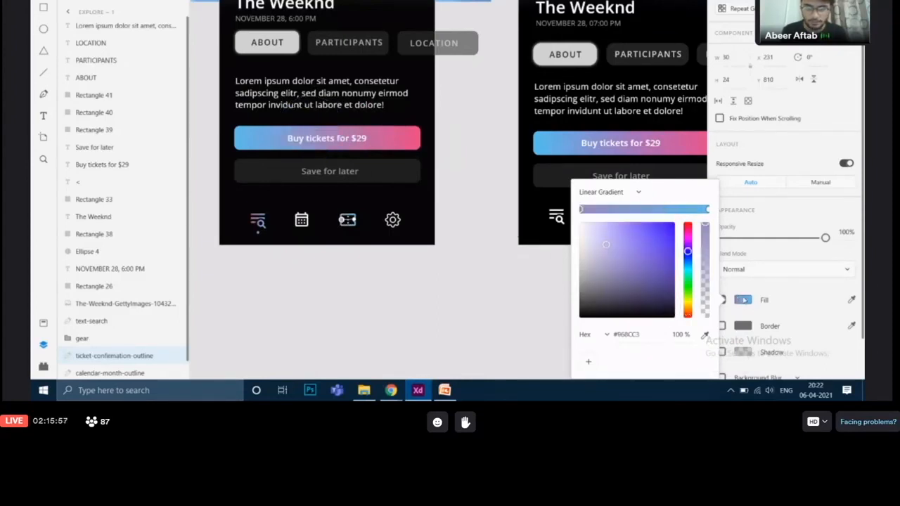
pyautogui.click(743, 300)
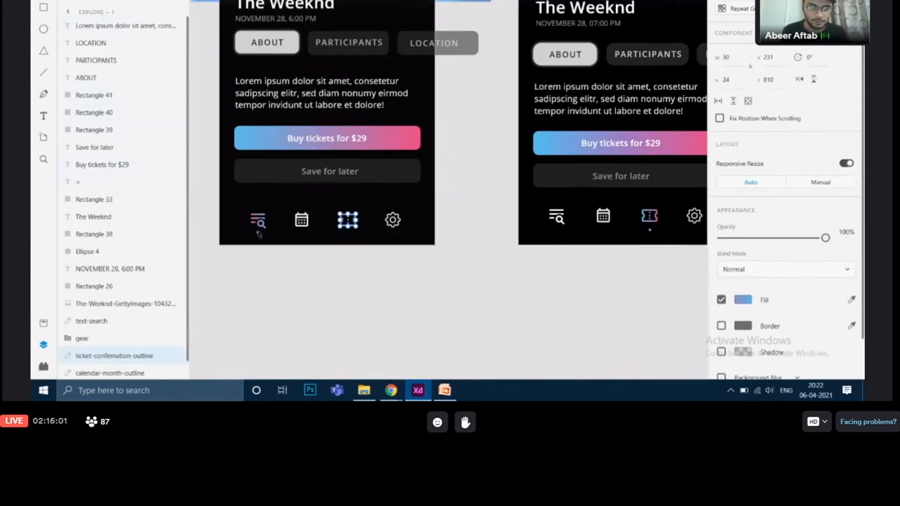
# Step: Move the small indicator dot from beneath the search icon to X 244, centred under the ticket icon
pyautogui.moveTo(258, 237); pyautogui.dragTo(312, 239)
pyautogui.hotkey('ctrl', 'z')
pyautogui.scroll(5, 272, 225)
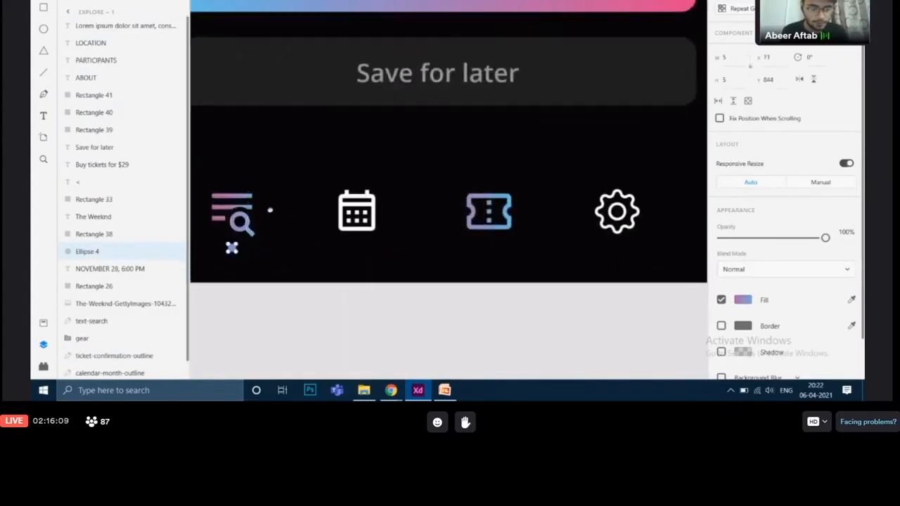
pyautogui.hotkey('shift', 'Right')
pyautogui.hotkey('shift', 'Right')
pyautogui.hotkey('shift', 'Right')
pyautogui.hotkey('shift', 'Right')
pyautogui.hotkey('shift', 'Right')
pyautogui.hotkey('shift', 'Right')
pyautogui.hotkey('shift', 'Right')
pyautogui.hotkey('shift', 'Right')
pyautogui.hotkey('shift', 'Right')
pyautogui.hotkey('shift', 'Right')
pyautogui.hotkey('shift', 'Right')
pyautogui.hotkey('shift', 'Right')
pyautogui.hotkey('shift', 'Right')
pyautogui.hotkey('shift', 'Right')
pyautogui.hotkey('shift', 'Right')
pyautogui.hotkey('shift', 'Right')
pyautogui.hotkey('shift', 'Right')
pyautogui.press('Right')
pyautogui.press('Right')
pyautogui.press('Right')
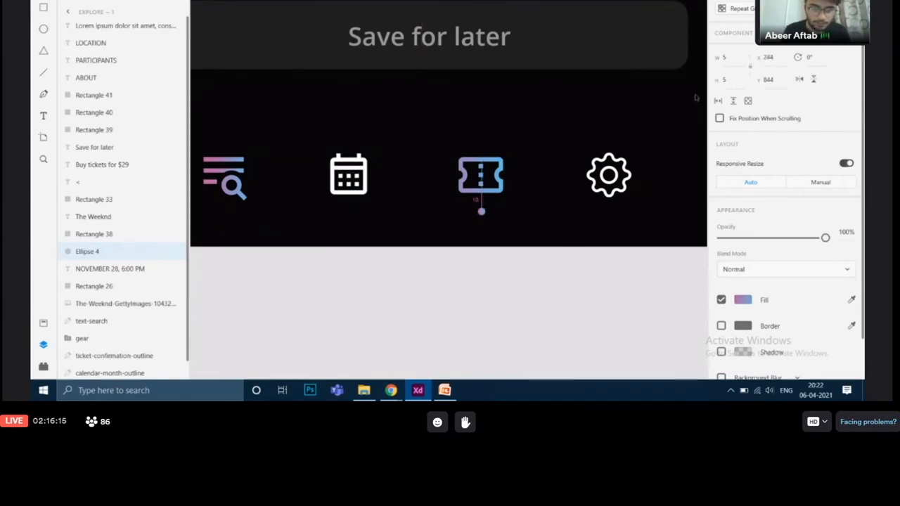
pyautogui.click(407, 295)
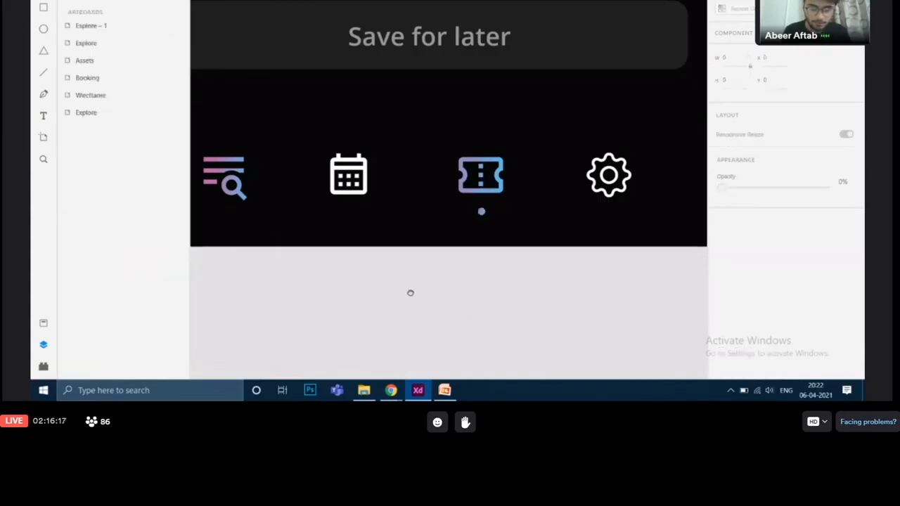
# Step: Change the search icon's gradient fill on Explore – 1 to a solid white and compare the finished screen with neighbouring artboards
pyautogui.moveTo(411, 293); pyautogui.dragTo(529, 320)
pyautogui.click(364, 222)
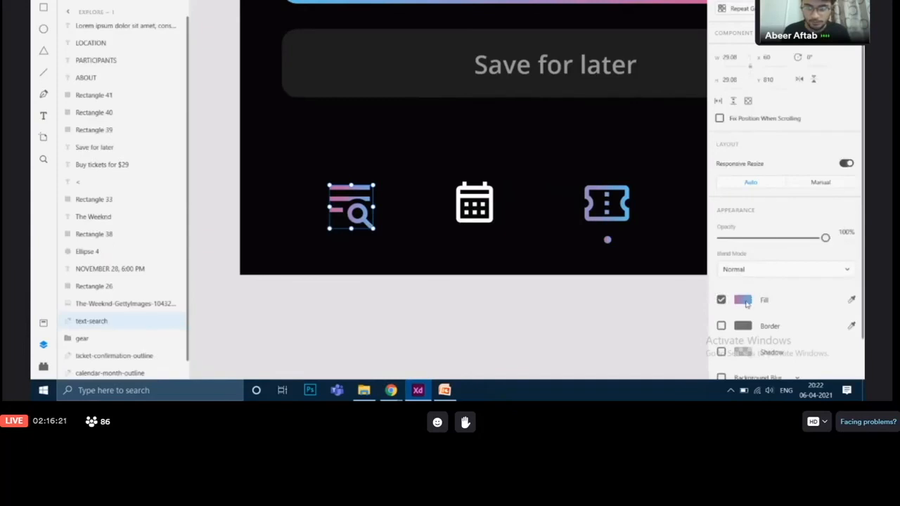
pyautogui.click(747, 301)
pyautogui.click(600, 195)
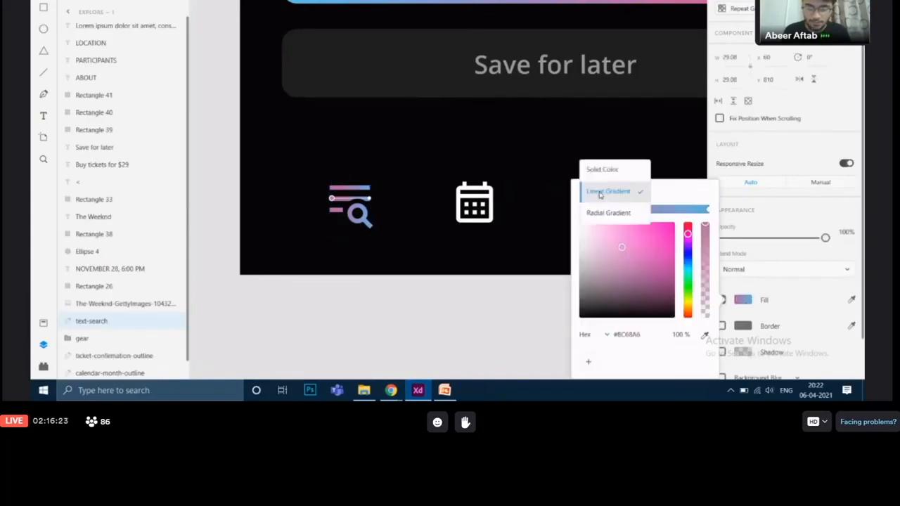
pyautogui.click(600, 172)
pyautogui.moveTo(623, 253); pyautogui.dragTo(573, 227)
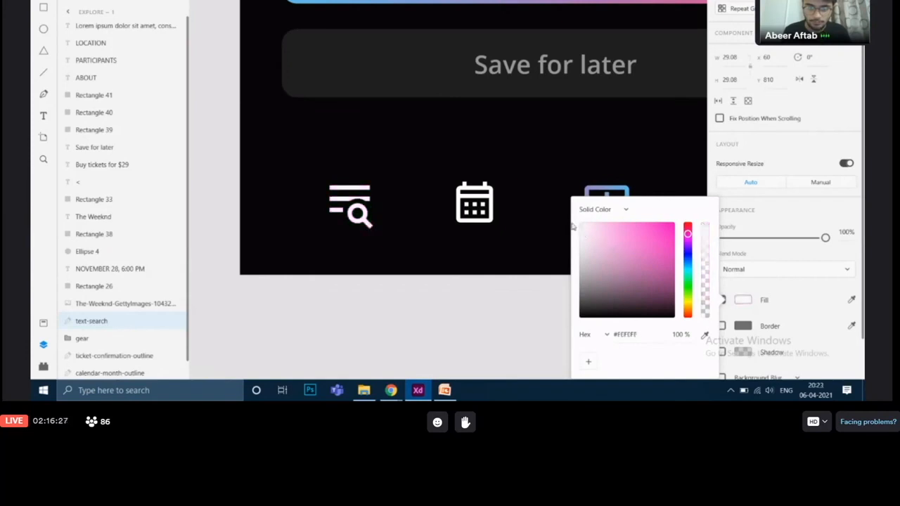
pyautogui.click(523, 312)
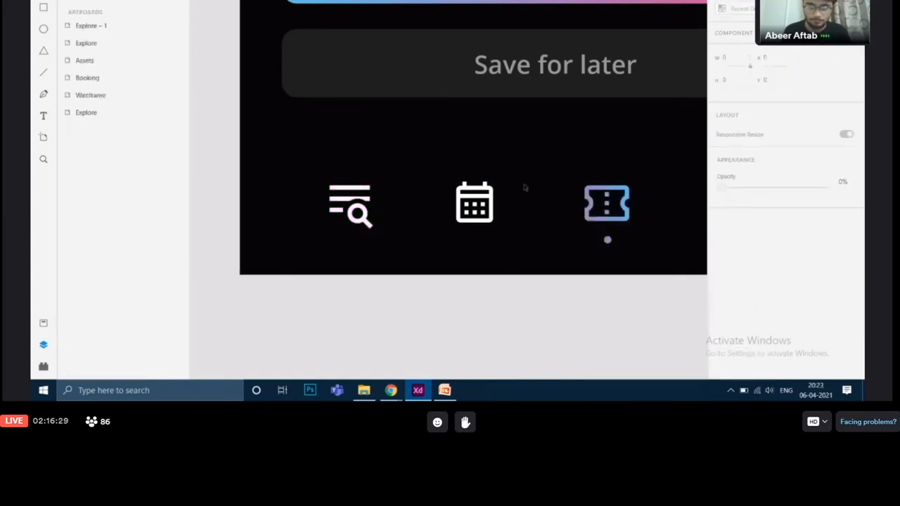
pyautogui.scroll(-5, 524, 187)
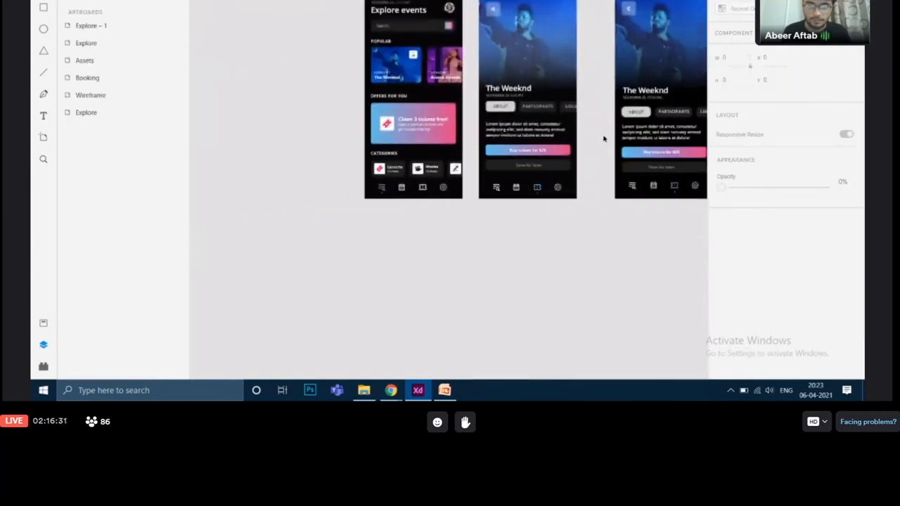
pyautogui.moveTo(592, 133); pyautogui.dragTo(612, 194)
pyautogui.scroll(5, 611, 196)
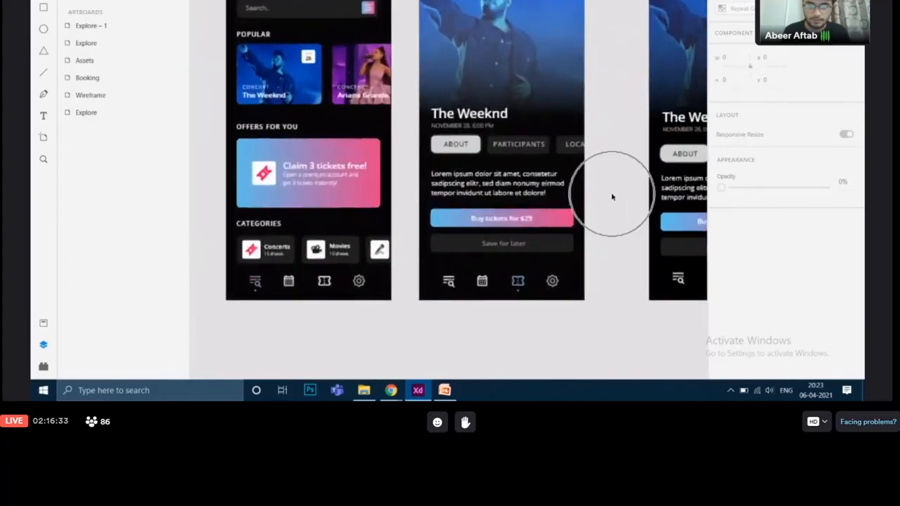